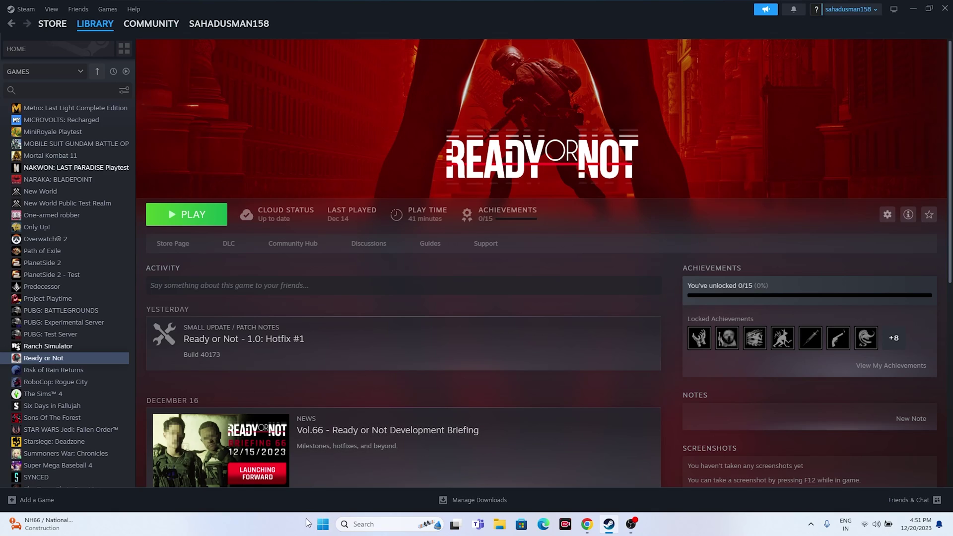
# Bring up the computer's power options and dismiss them without choosing any
pyautogui.click(321, 524)
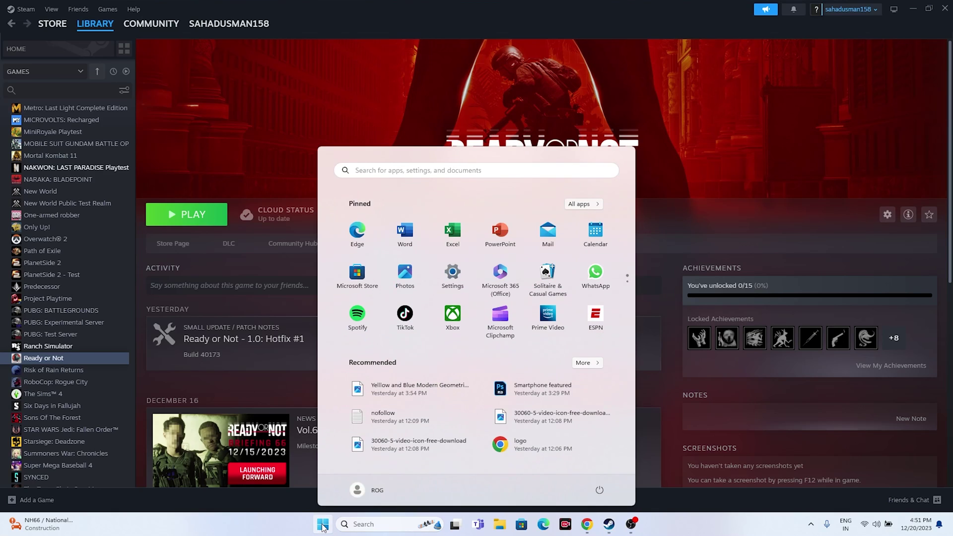
pyautogui.click(600, 491)
pyautogui.click(677, 531)
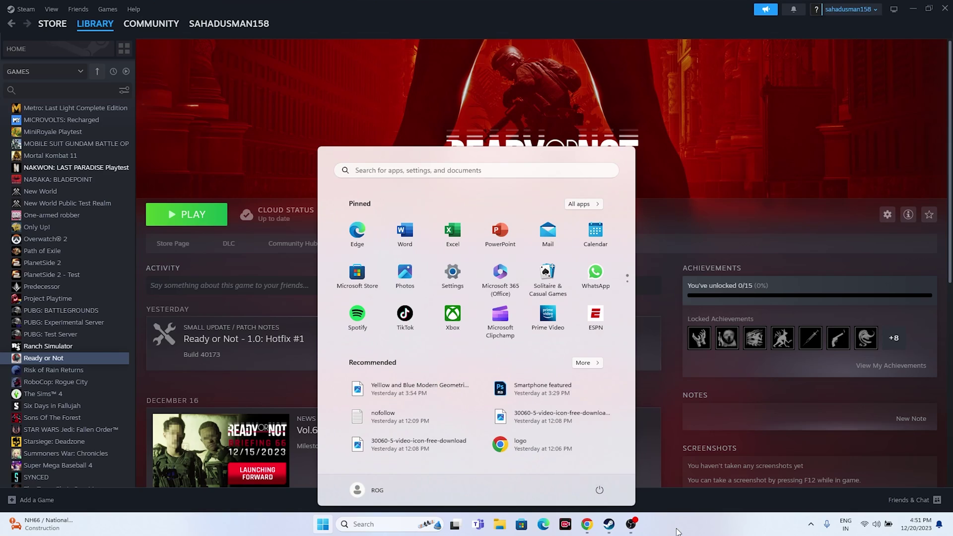
pyautogui.click(677, 532)
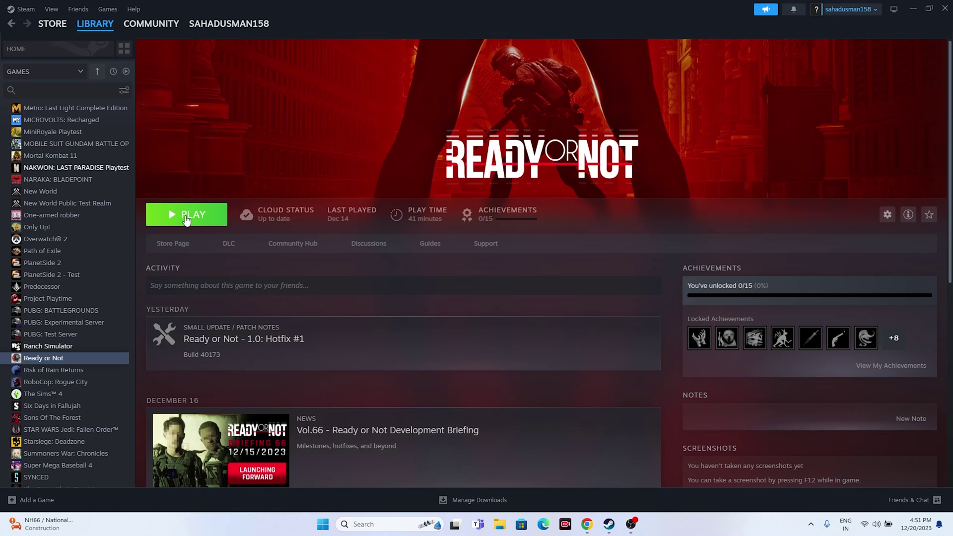
# Browse to Ready or Not's local installation folder from the game's installed files properties, leaving only the folder window in view
pyautogui.rightClick(55, 362)
pyautogui.click(72, 436)
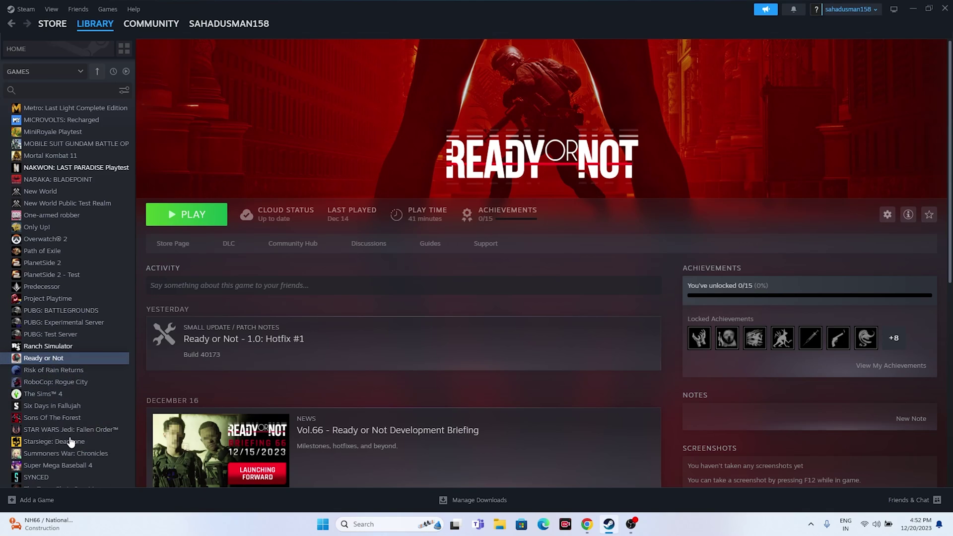
pyautogui.click(322, 193)
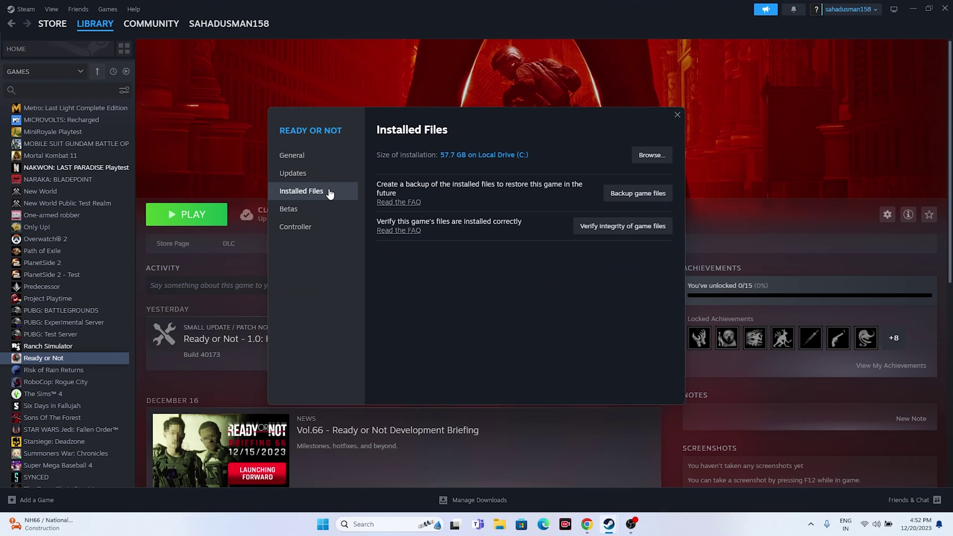
pyautogui.click(644, 156)
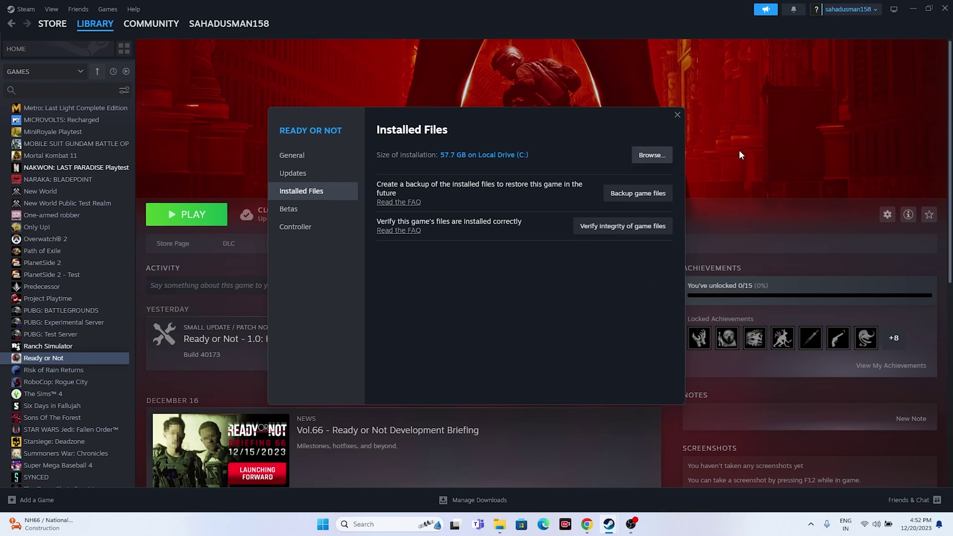
pyautogui.click(739, 150)
pyautogui.click(913, 9)
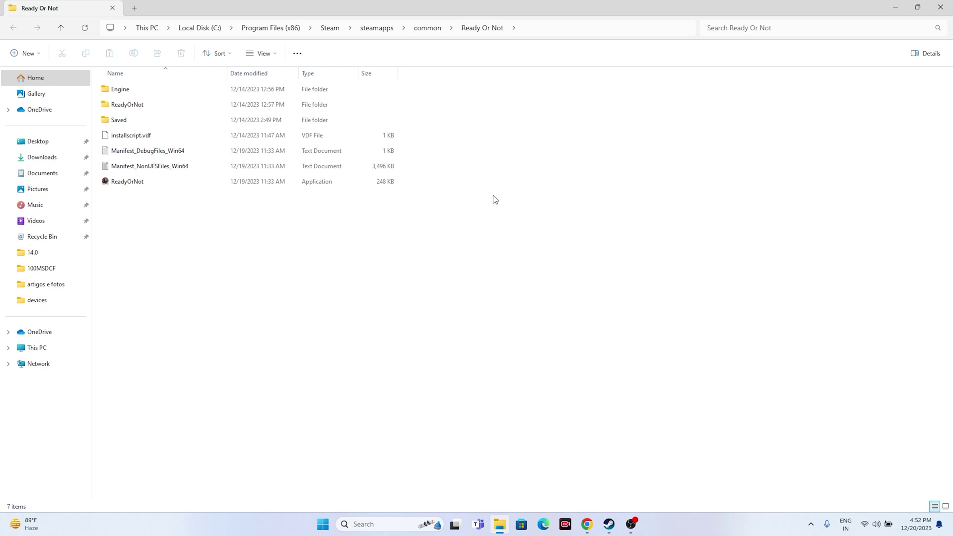
# Set the ReadyOrNot application to always run as an administrator and apply the change
pyautogui.click(134, 185)
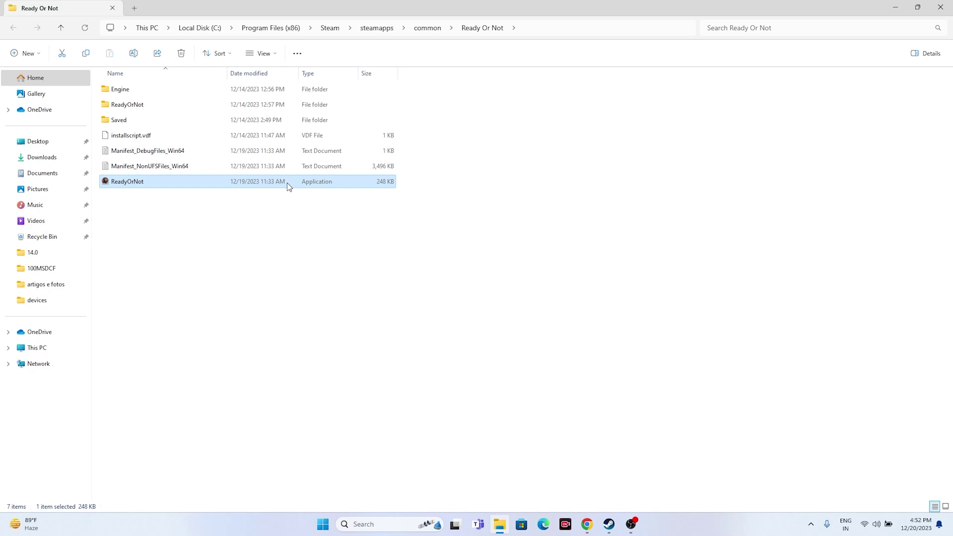
pyautogui.rightClick(287, 183)
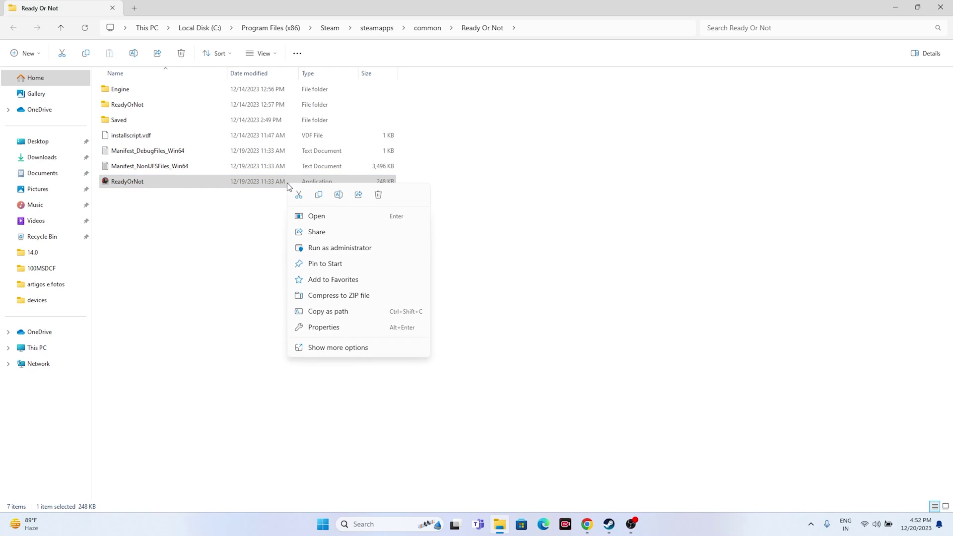
pyautogui.click(332, 353)
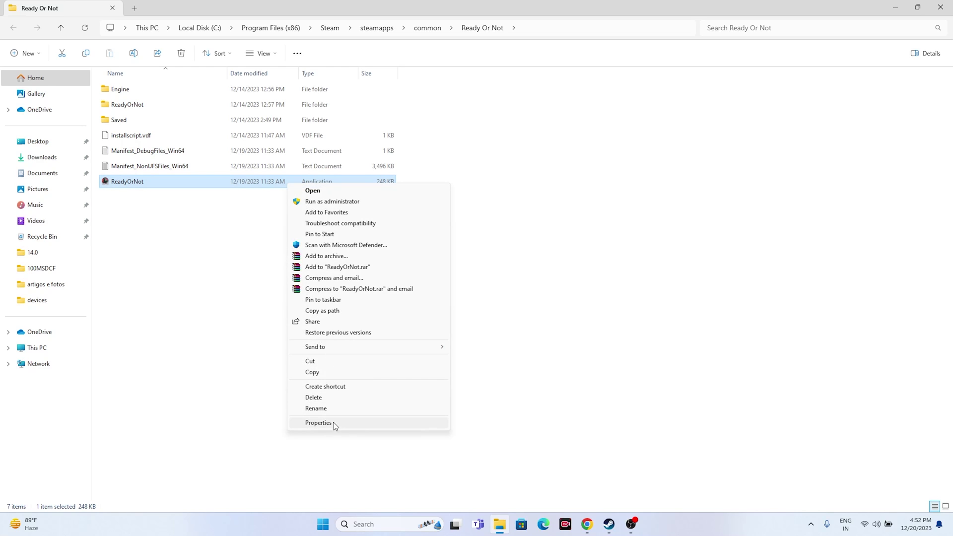
pyautogui.click(333, 423)
pyautogui.click(342, 209)
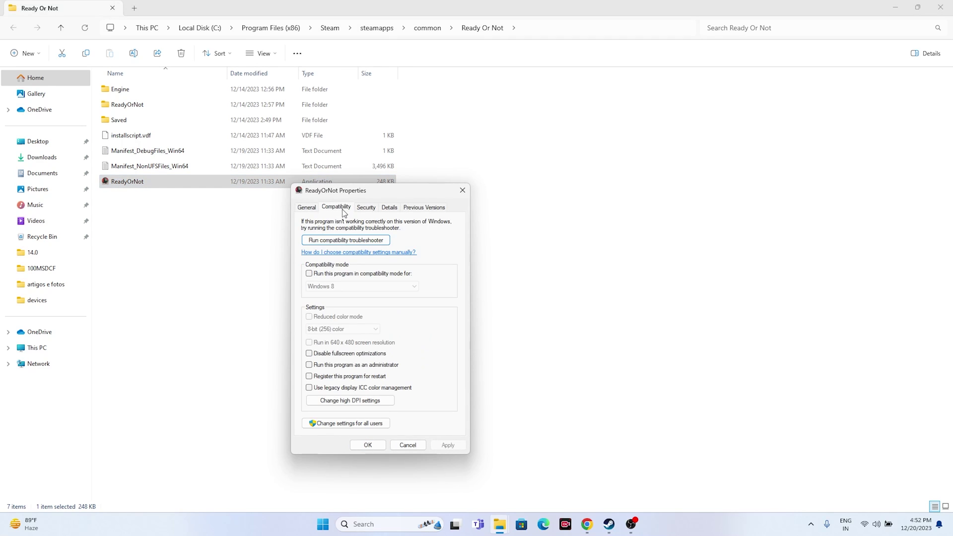
pyautogui.click(309, 367)
pyautogui.click(448, 445)
pyautogui.click(379, 446)
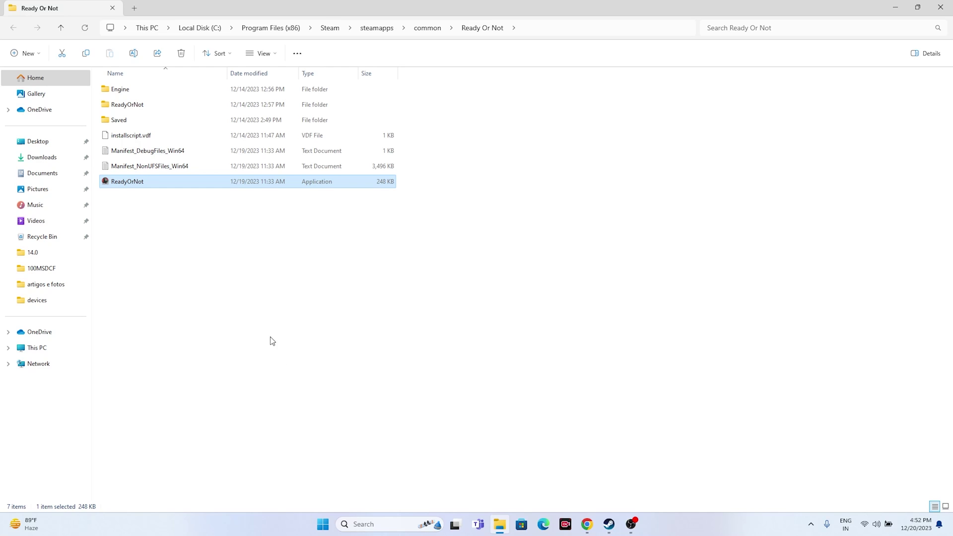
# Enable compatibility mode for the ReadyOrNot application, trying Windows 7 before choosing Windows 8, and save the properties
pyautogui.rightClick(182, 187)
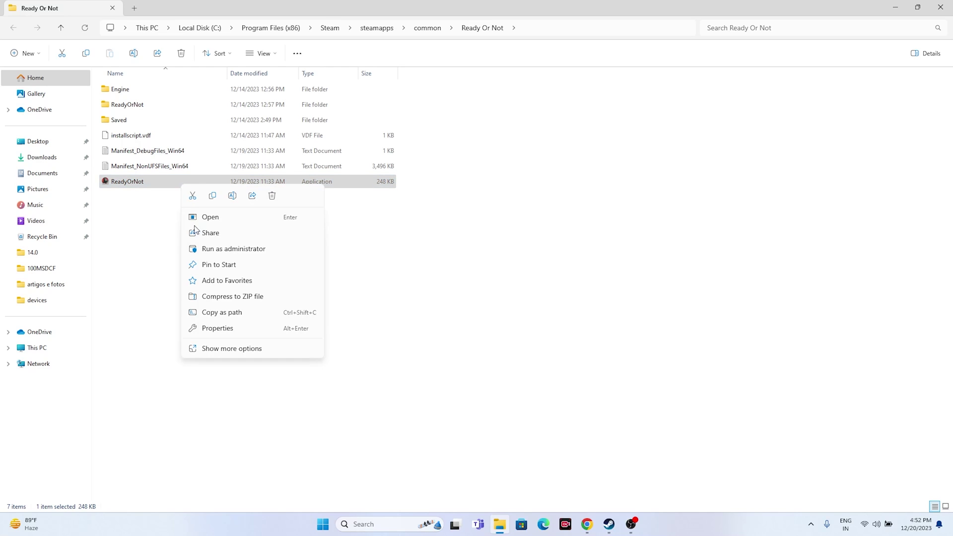
pyautogui.click(232, 349)
pyautogui.click(228, 424)
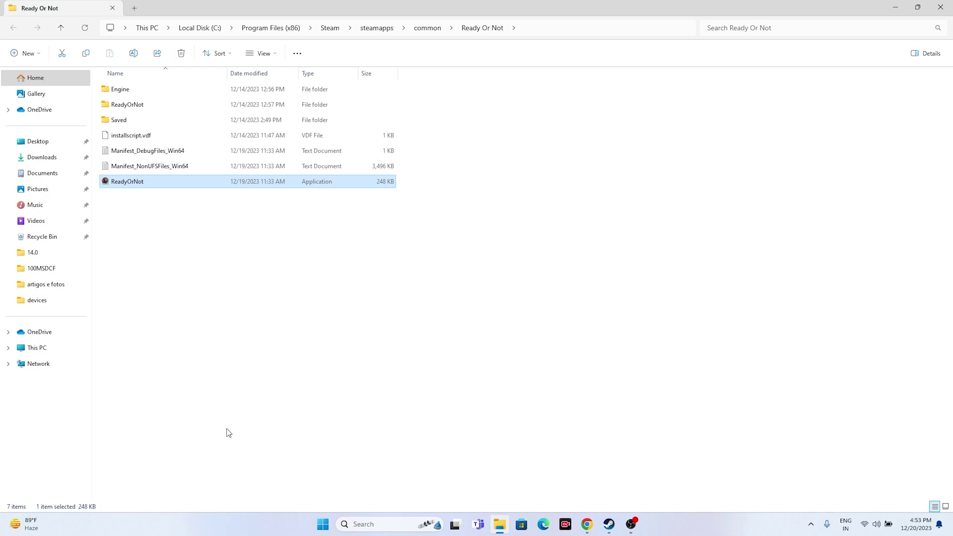
pyautogui.click(231, 209)
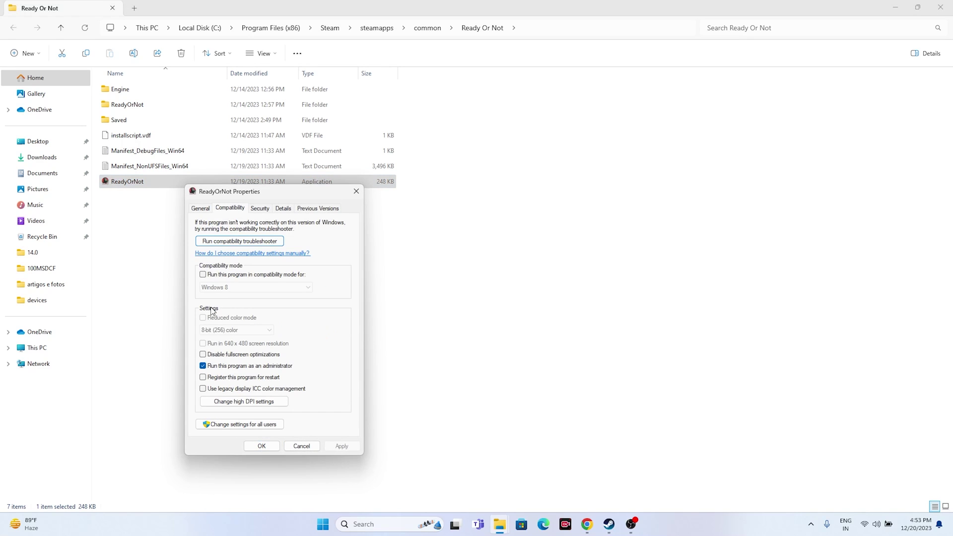
pyautogui.click(203, 275)
pyautogui.click(251, 287)
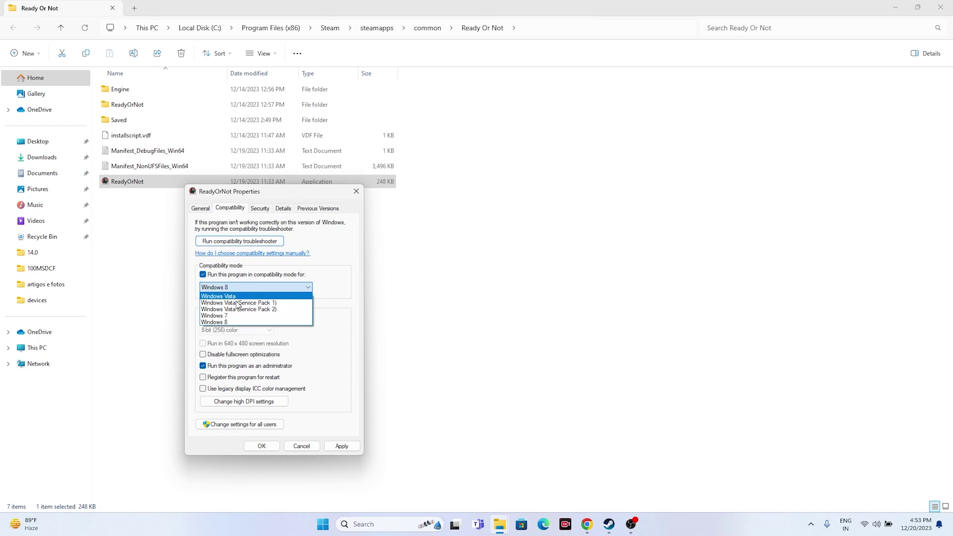
pyautogui.click(236, 317)
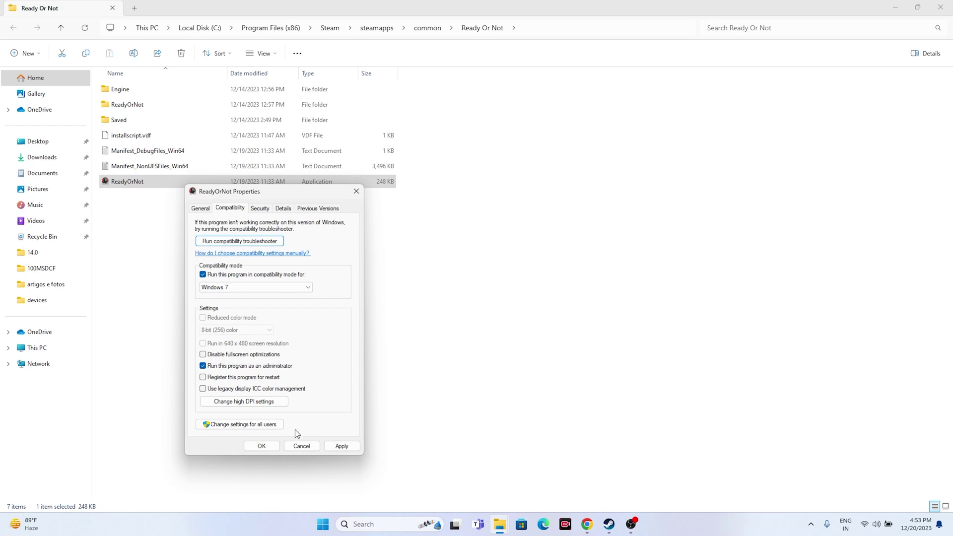
pyautogui.click(230, 292)
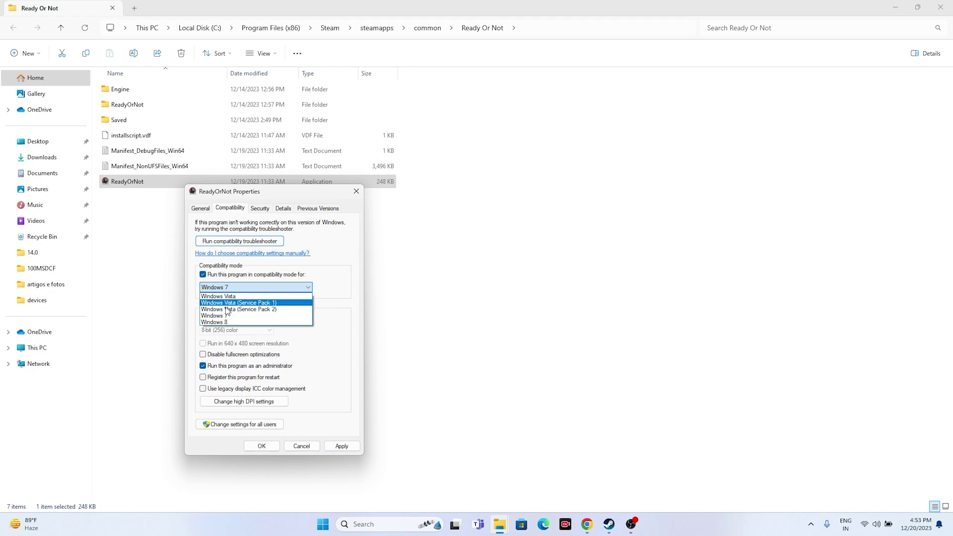
pyautogui.click(226, 323)
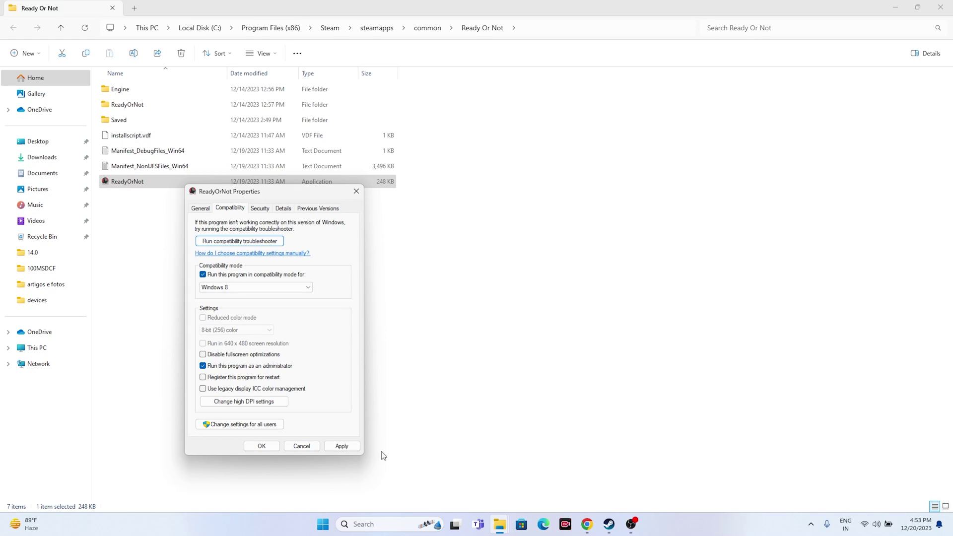
pyautogui.click(267, 448)
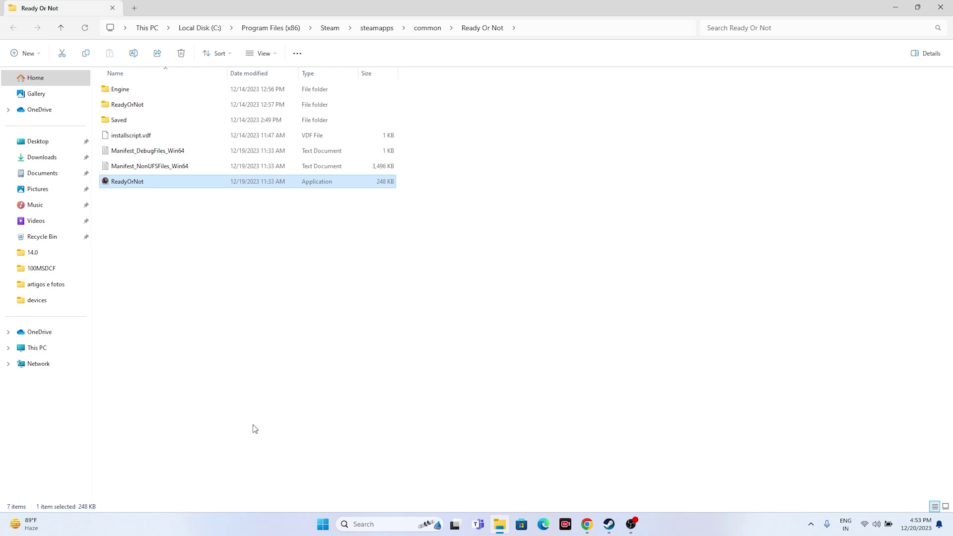
# Close the Ready Or Not folder and look at the game's library page in Steam before minimizing it
pyautogui.click(941, 7)
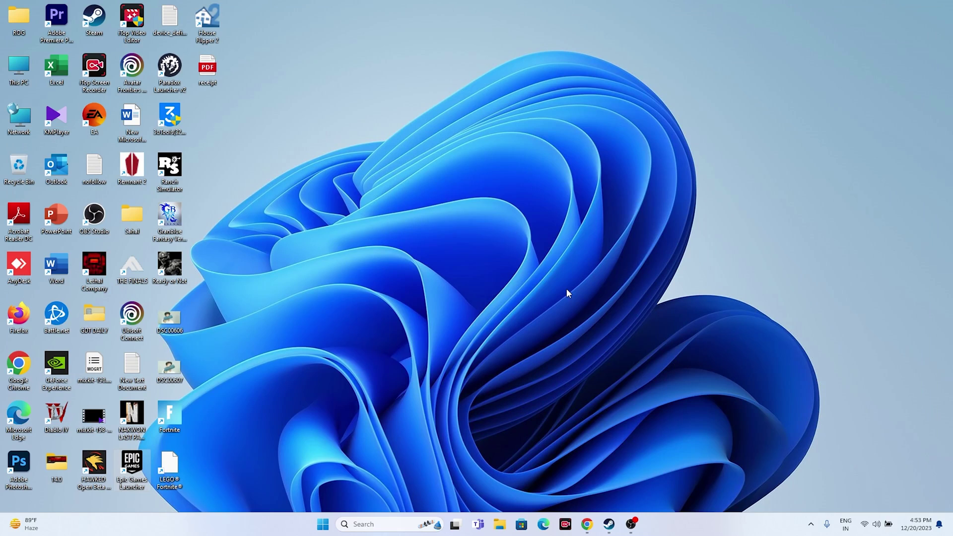
pyautogui.click(609, 524)
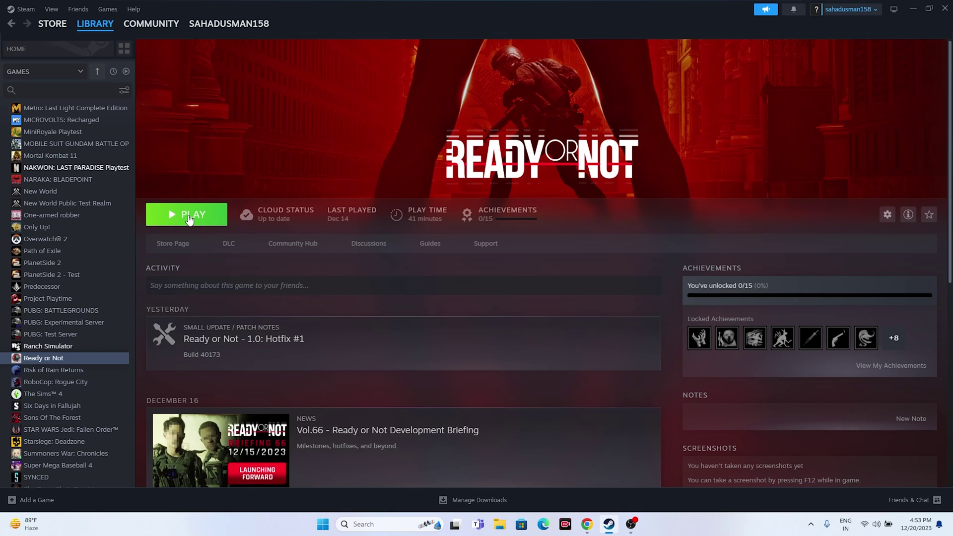
pyautogui.click(913, 8)
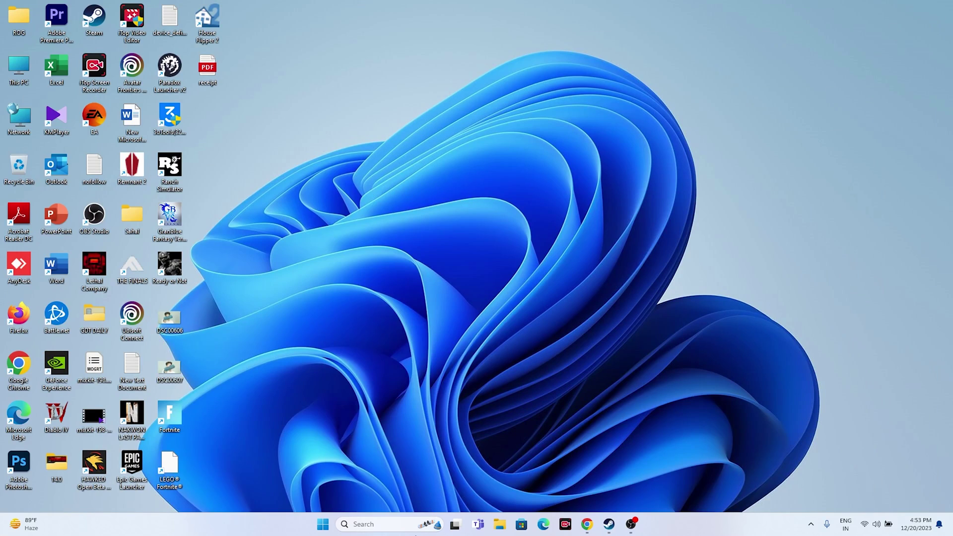
# Open the Windows Date & time settings and check the automatic time zone and time options
pyautogui.click(391, 529)
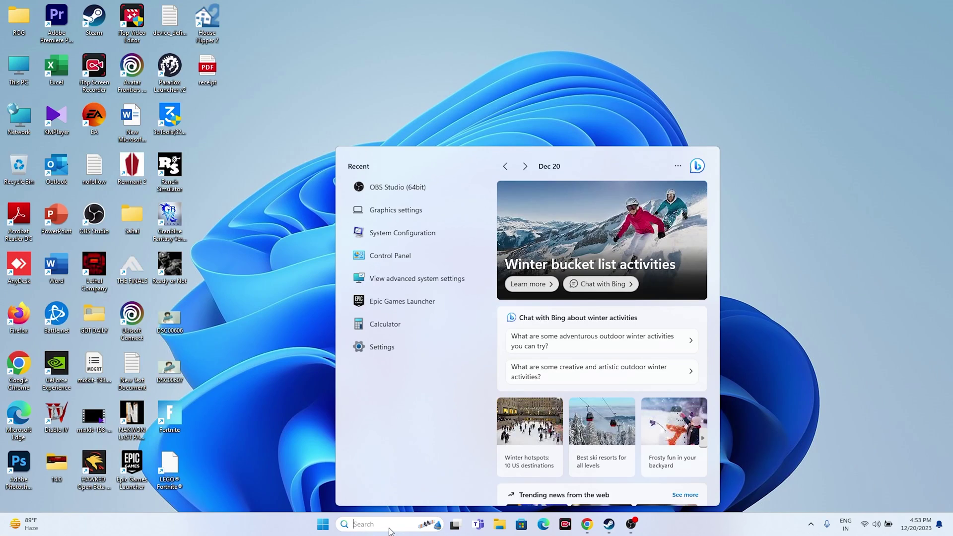
pyautogui.click(385, 347)
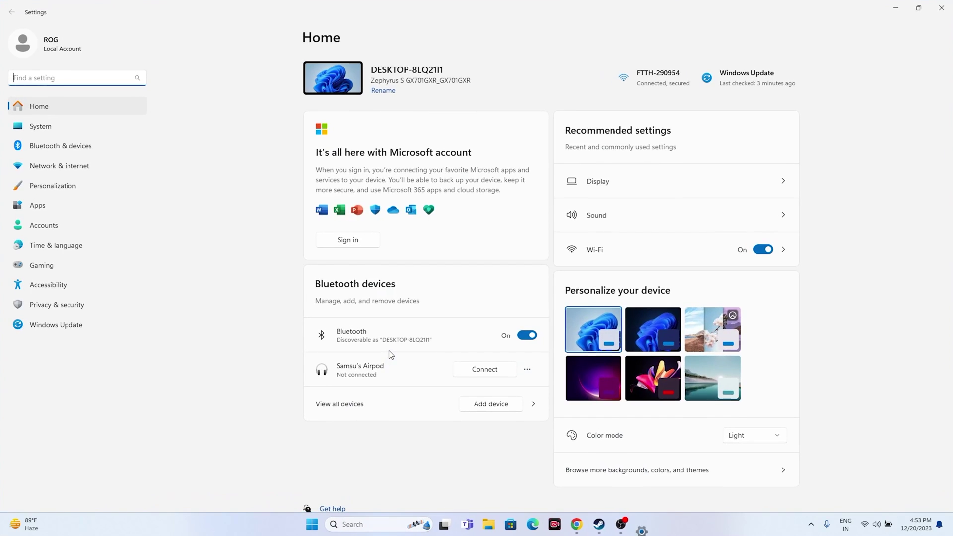
pyautogui.click(76, 247)
pyautogui.click(349, 125)
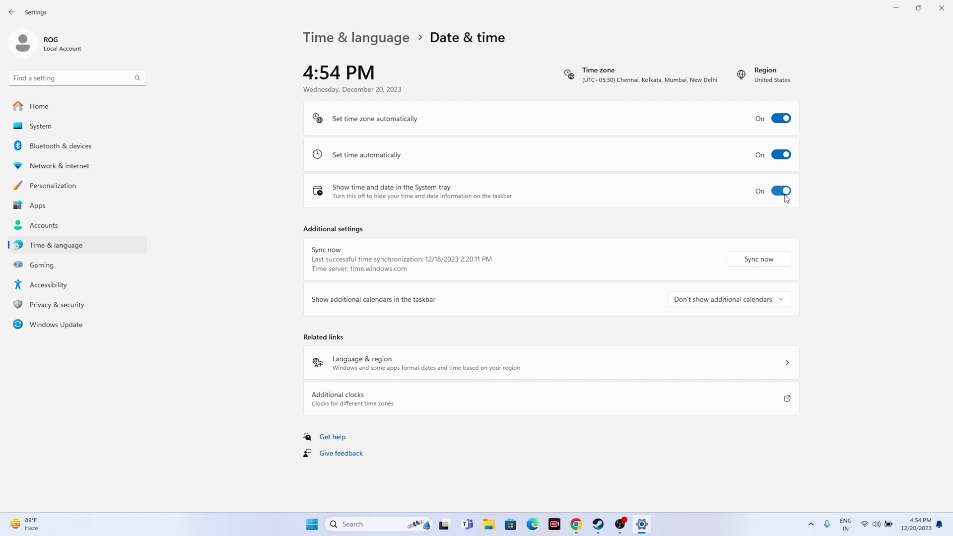
# Check the country or region choice under Language & region without changing it, and close Settings
pyautogui.click(11, 12)
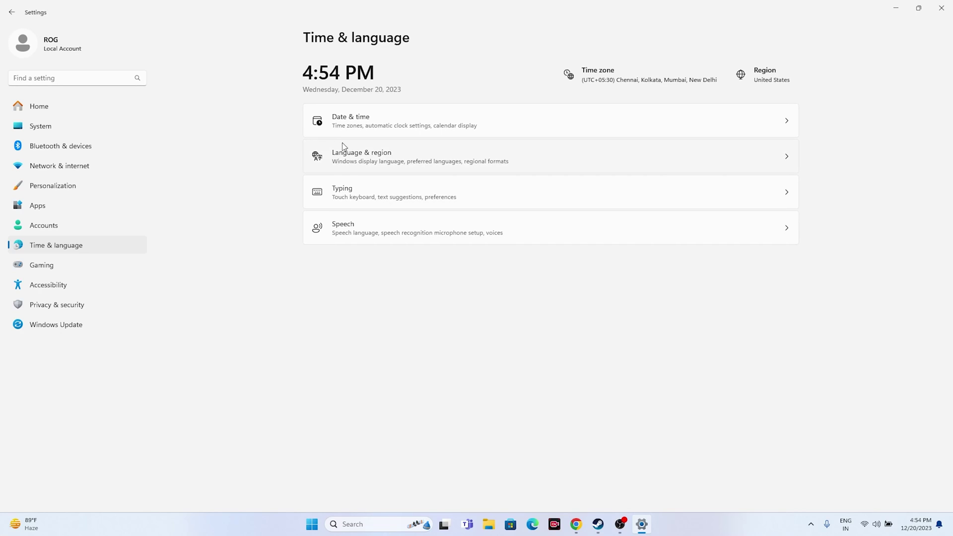
pyautogui.click(351, 158)
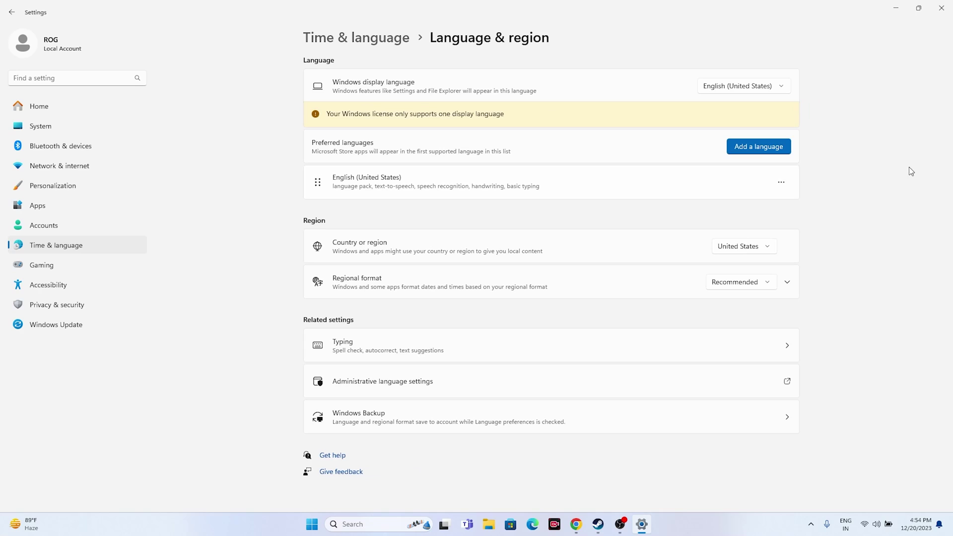
pyautogui.click(770, 246)
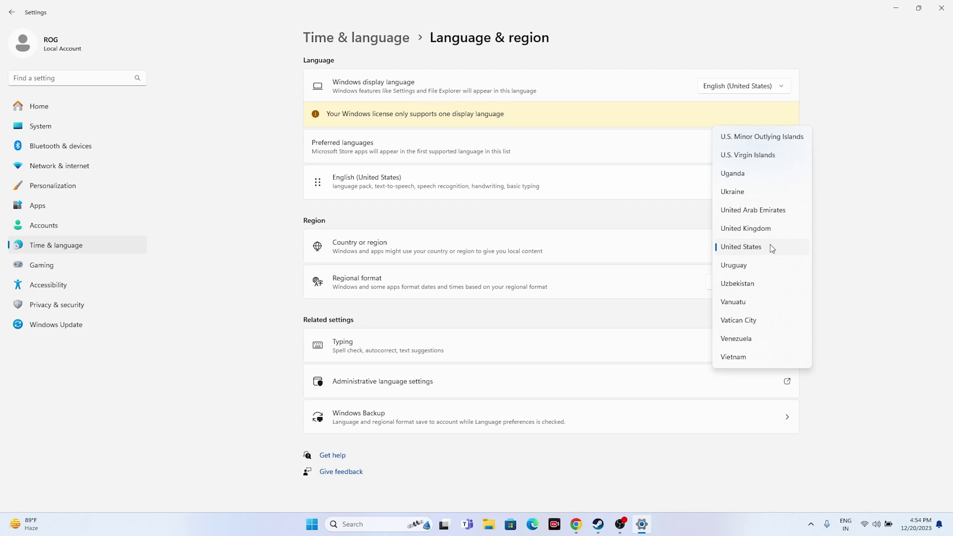
pyautogui.click(868, 229)
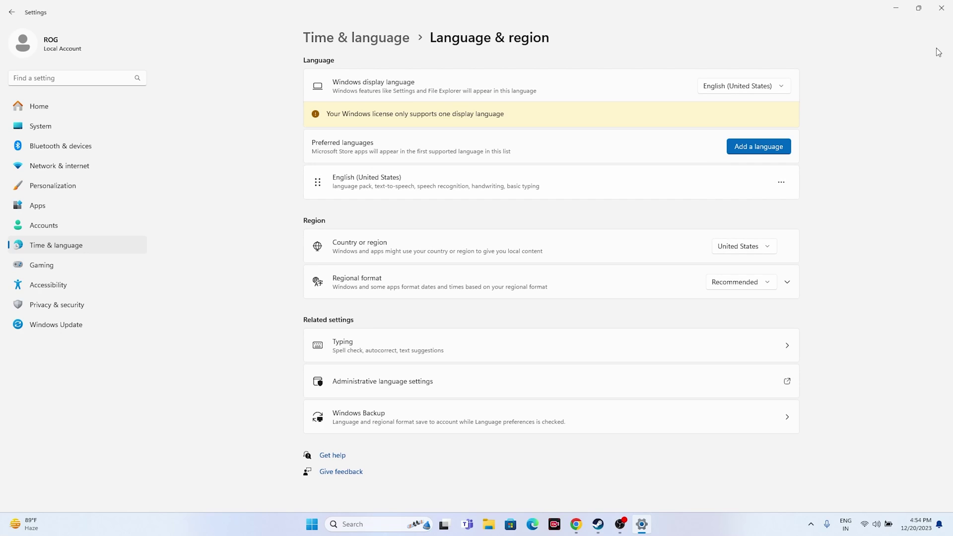
pyautogui.click(939, 9)
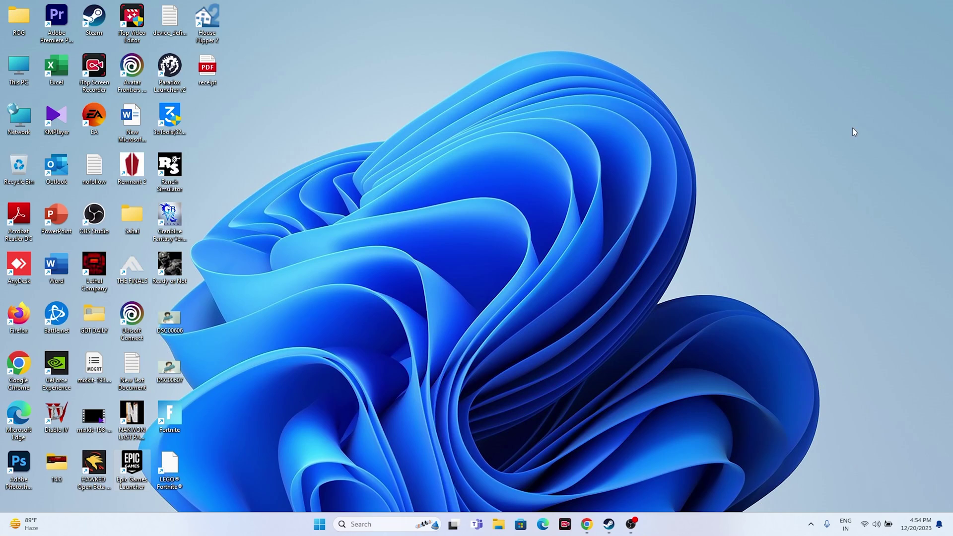
# Switch to File Explorer and open the My Games folder inside Documents
pyautogui.click(612, 526)
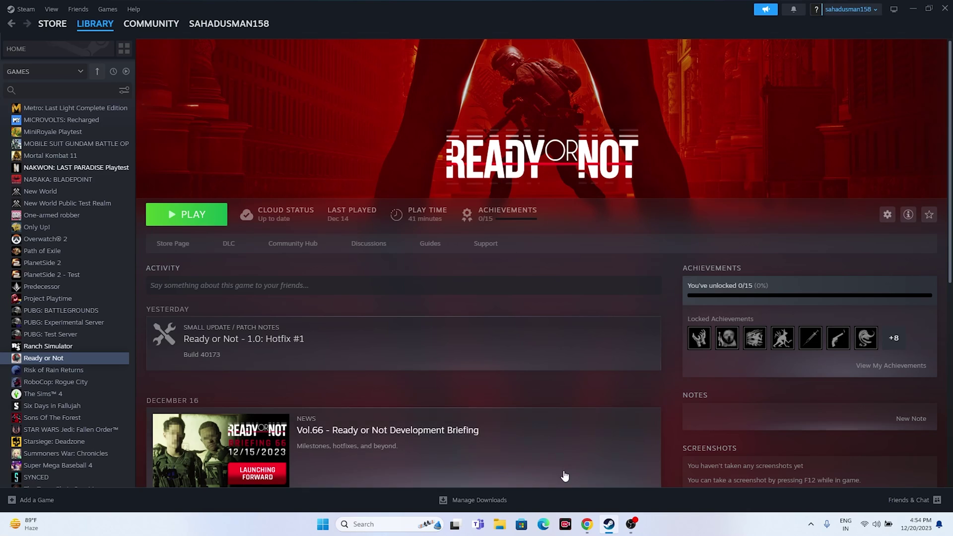
pyautogui.click(500, 524)
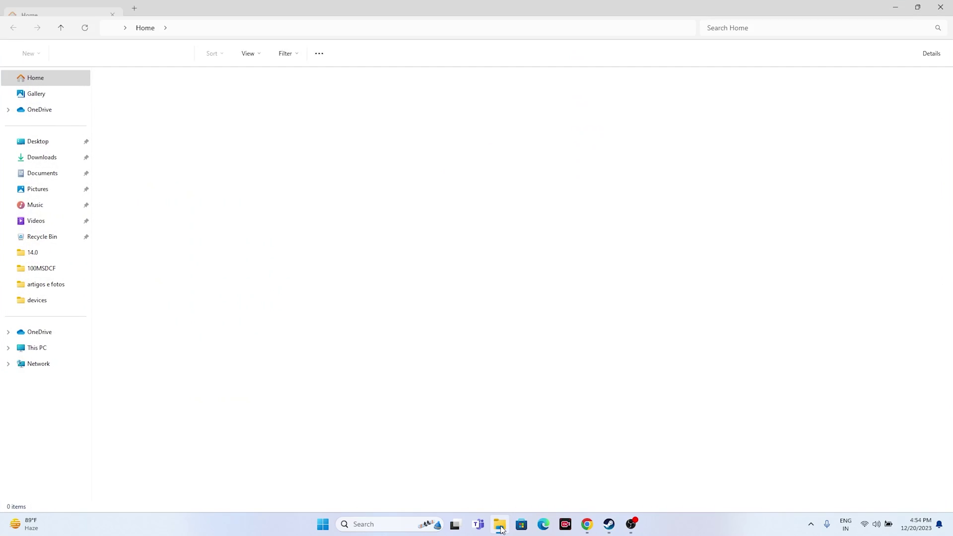
pyautogui.click(43, 175)
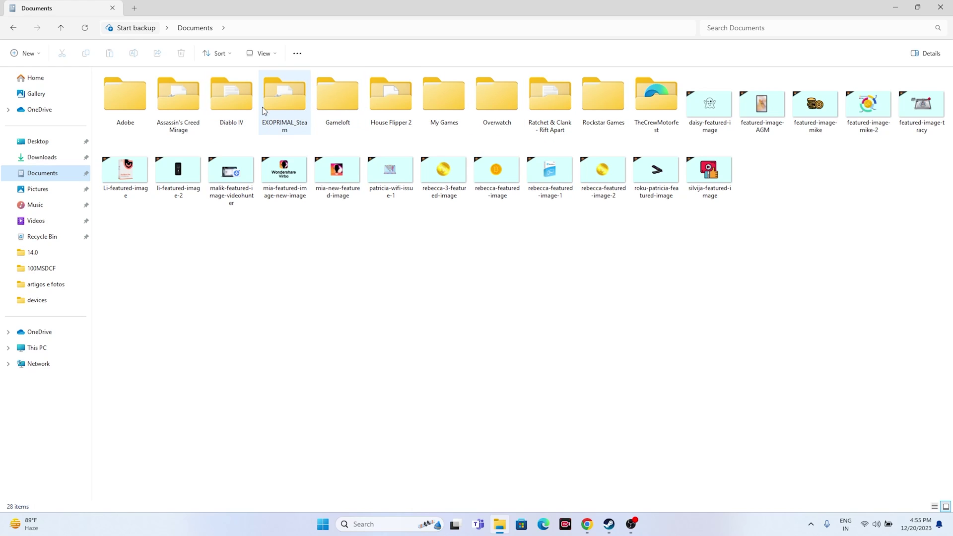
pyautogui.doubleClick(459, 120)
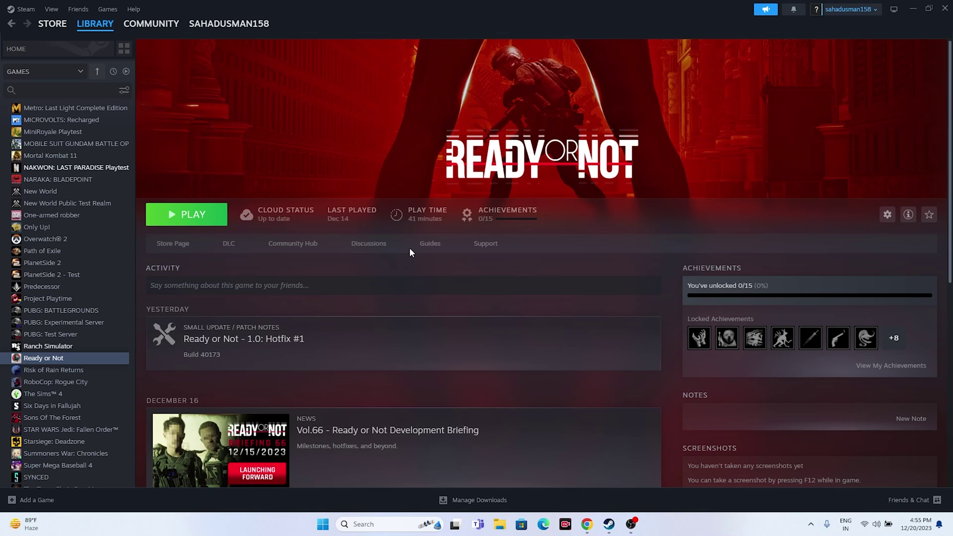
# Open the Windows Defender Firewall allowed apps list through Control Panel and check the Ready or Not entry's private and public access
pyautogui.click(362, 525)
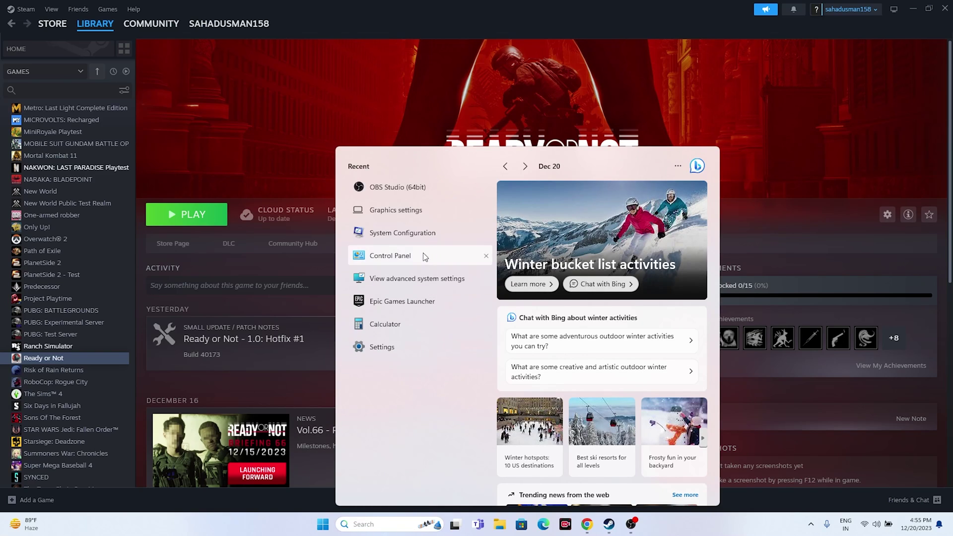
pyautogui.click(411, 254)
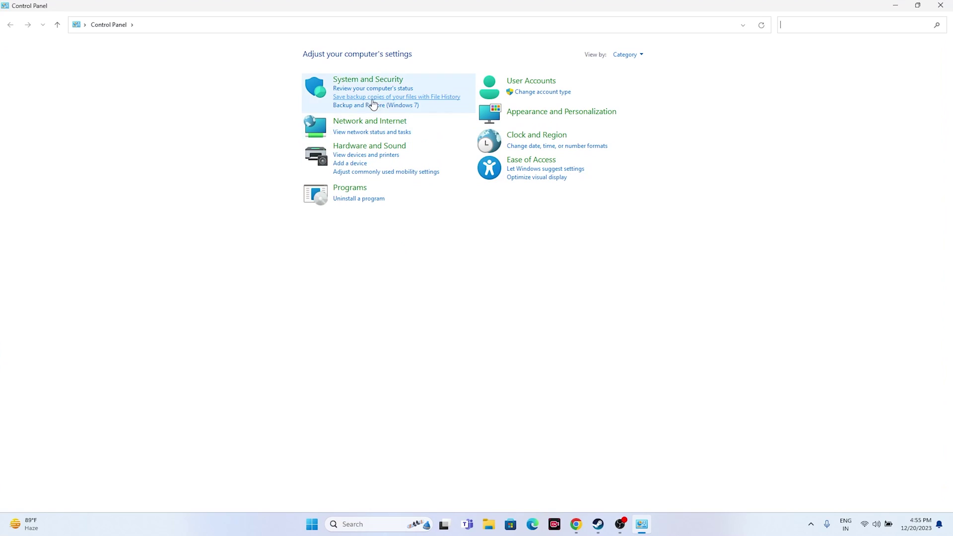
pyautogui.click(371, 81)
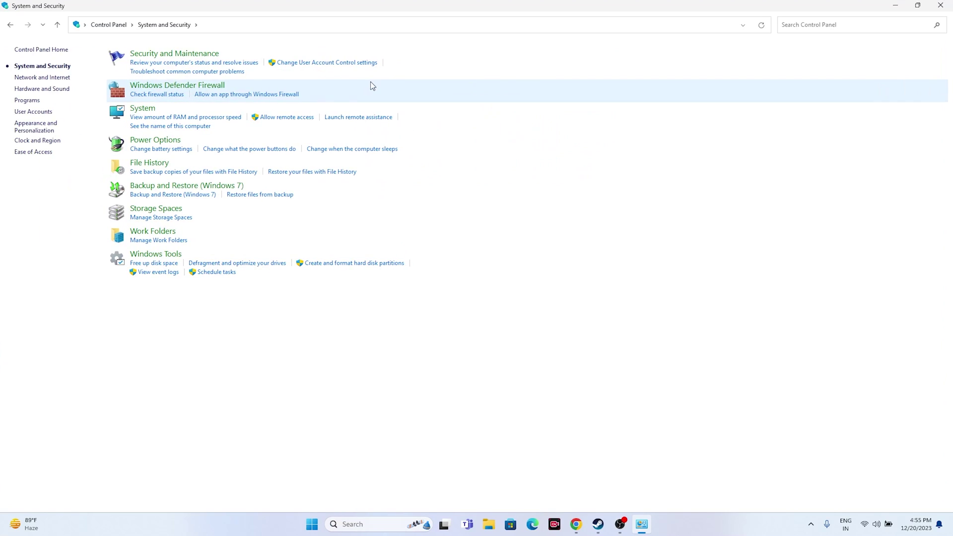
pyautogui.click(189, 86)
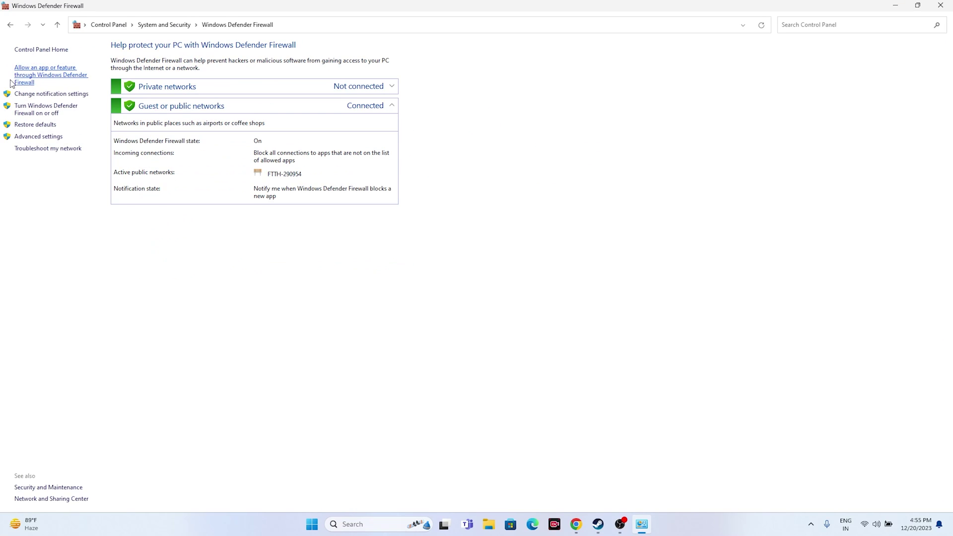
pyautogui.click(25, 74)
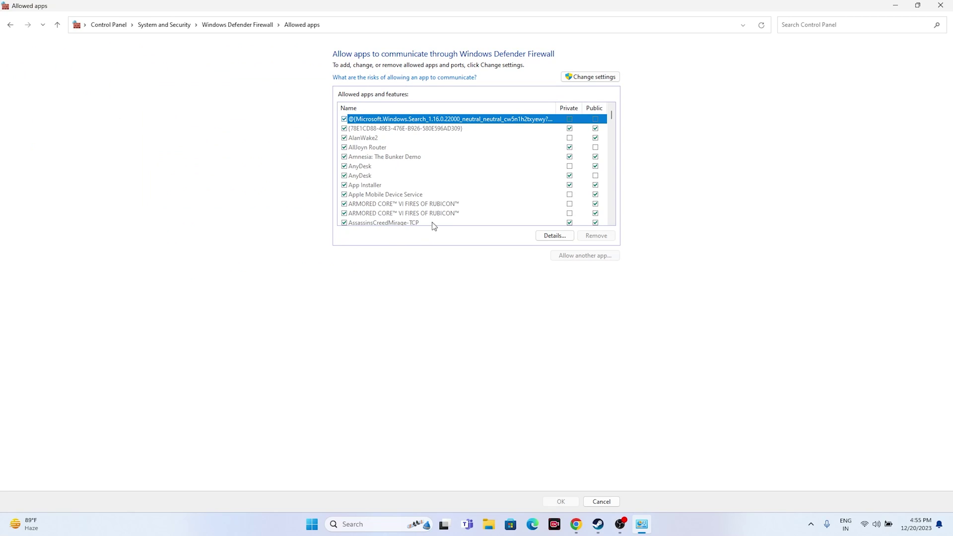
pyautogui.scroll(-12, 386, 154)
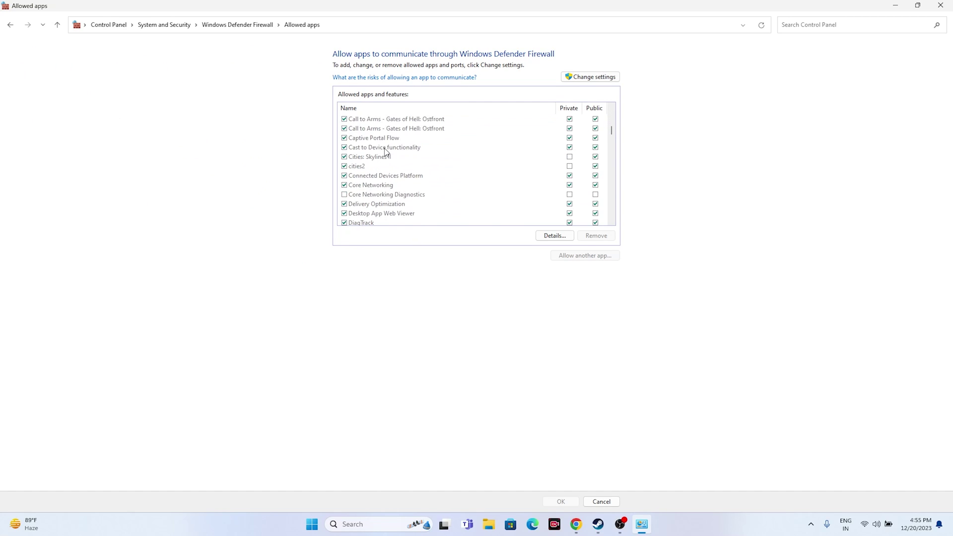
pyautogui.scroll(-10, 386, 151)
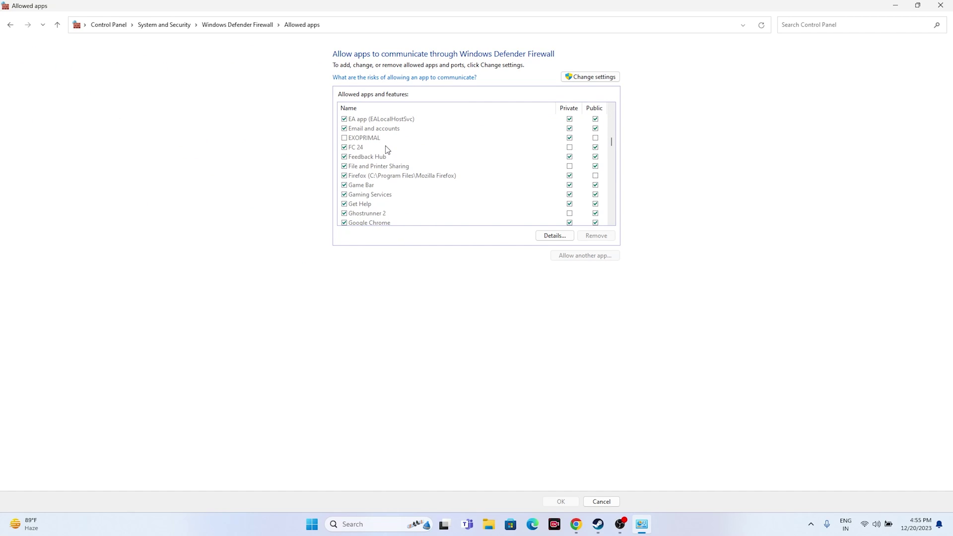
pyautogui.scroll(-12, 388, 149)
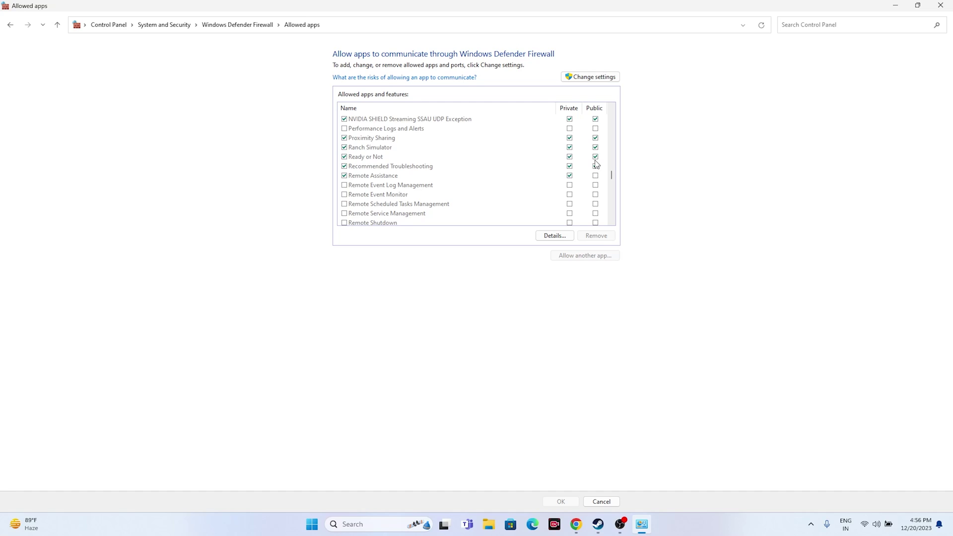
# Start allowing another app through the firewall and browse to the Program Files (x86) folder on Local Disk (C:)
pyautogui.click(584, 76)
pyautogui.click(576, 254)
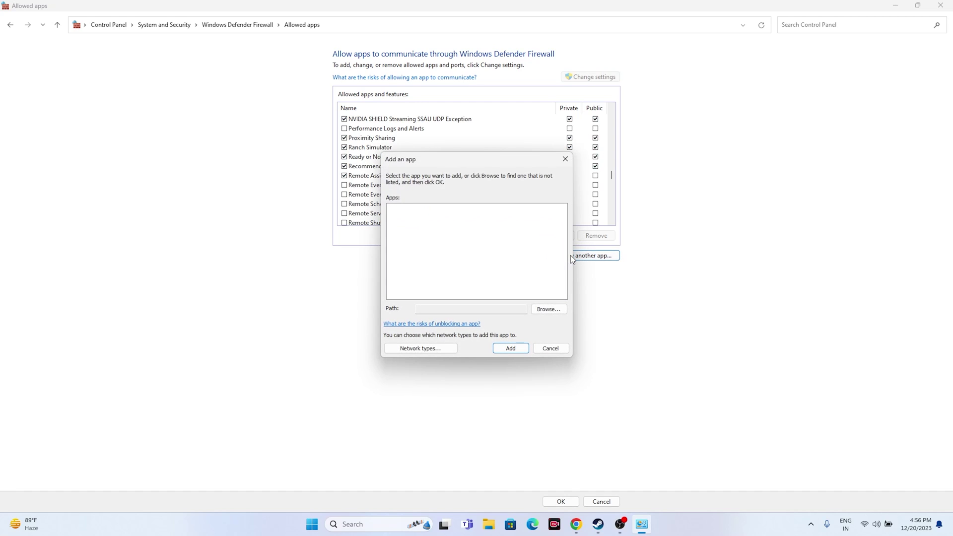
pyautogui.click(544, 310)
pyautogui.scroll(-5, 419, 293)
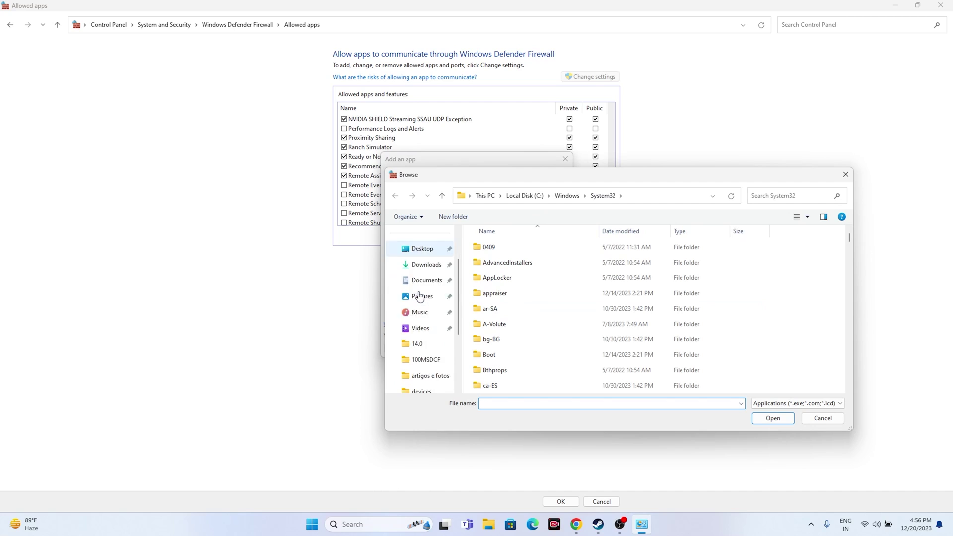
pyautogui.click(419, 348)
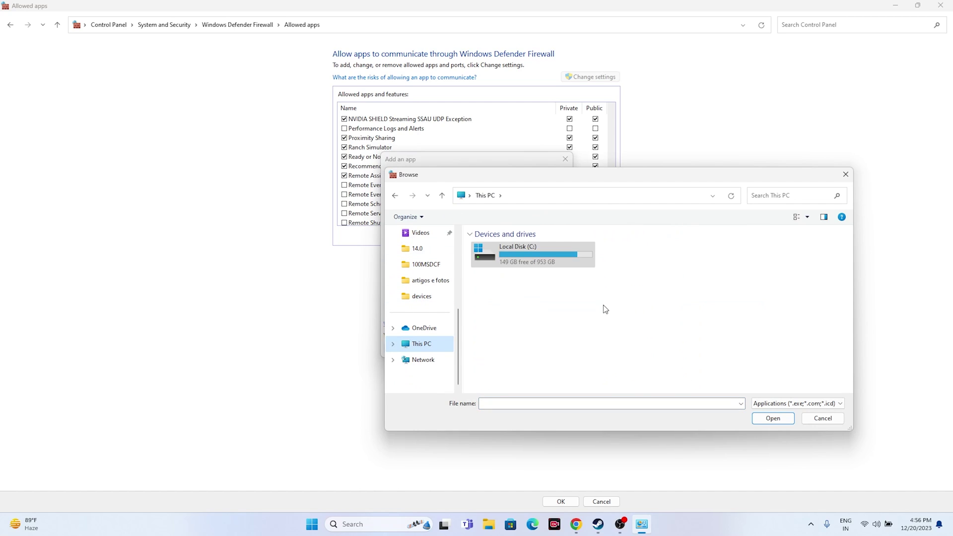
pyautogui.doubleClick(528, 261)
pyautogui.doubleClick(528, 340)
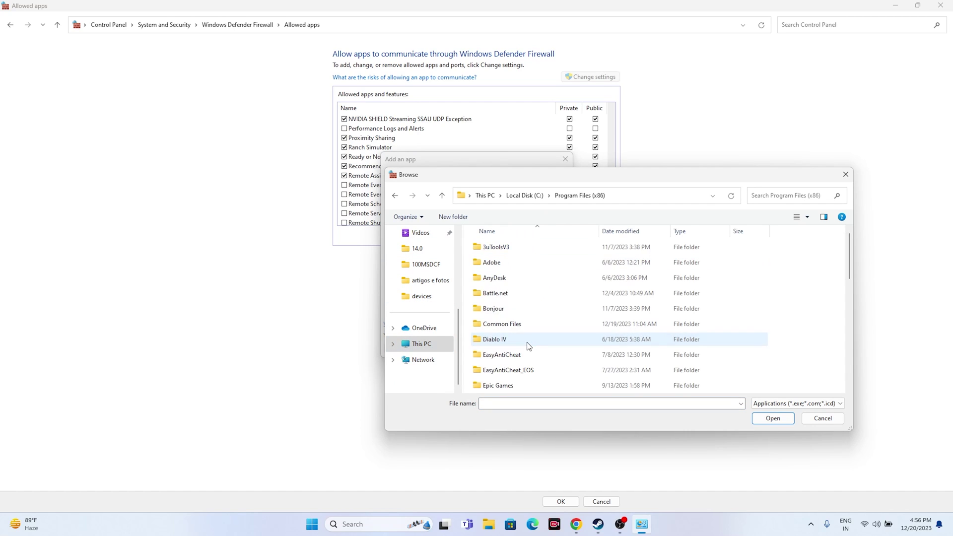
pyautogui.scroll(-4, 529, 292)
pyautogui.scroll(-2, 529, 292)
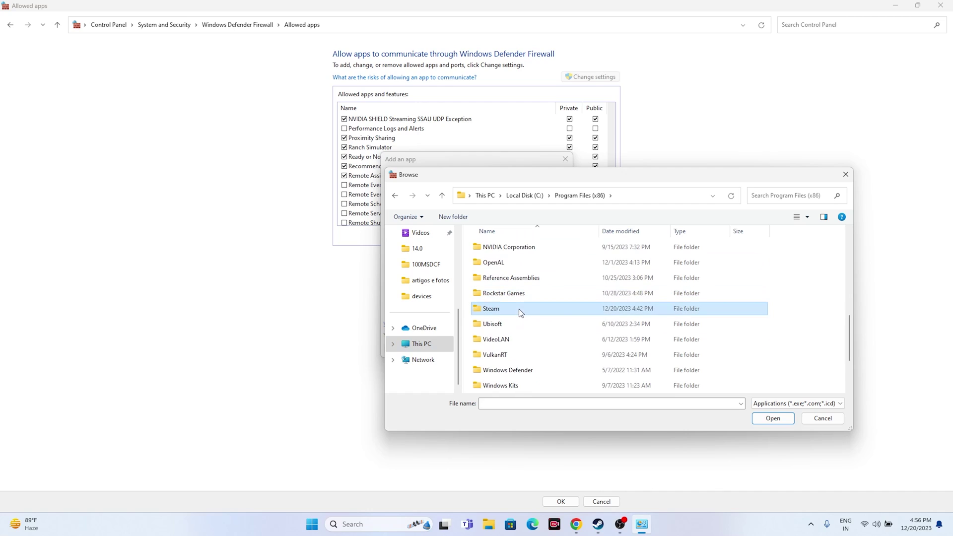
# Browse through Steam, steamapps and common to open the Ready Or Not game folder
pyautogui.doubleClick(519, 309)
pyautogui.scroll(-3, 520, 305)
pyautogui.scroll(-1, 520, 300)
pyautogui.doubleClick(517, 308)
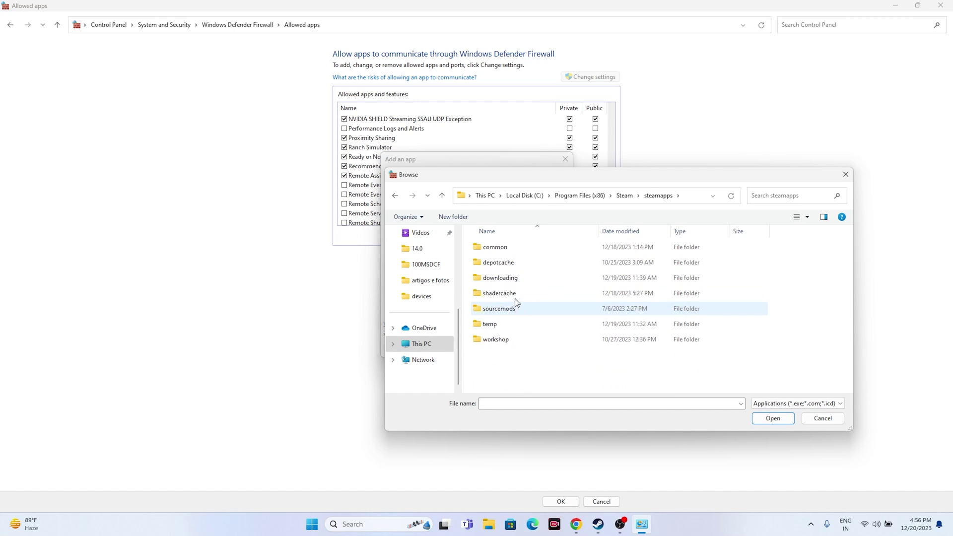
pyautogui.doubleClick(511, 249)
pyautogui.scroll(-5, 514, 289)
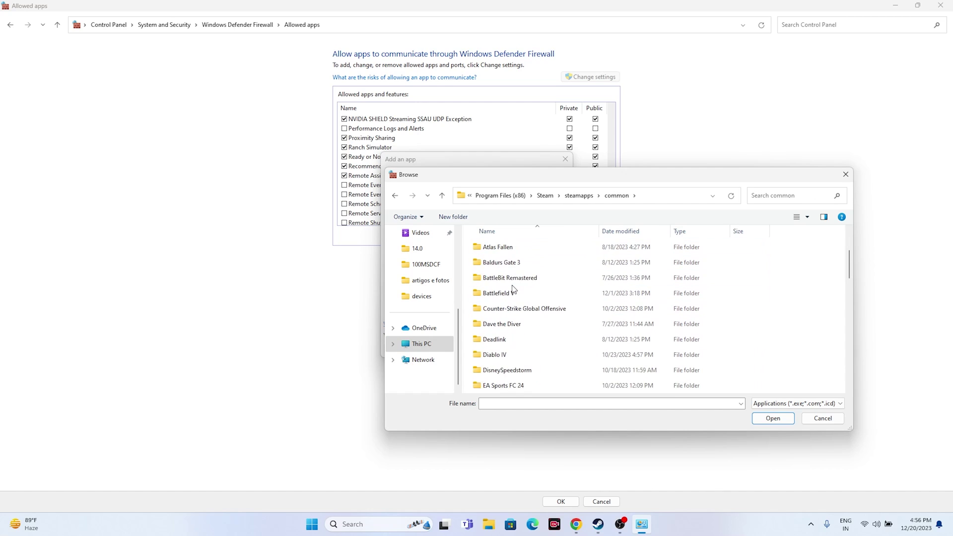
pyautogui.scroll(-4, 514, 289)
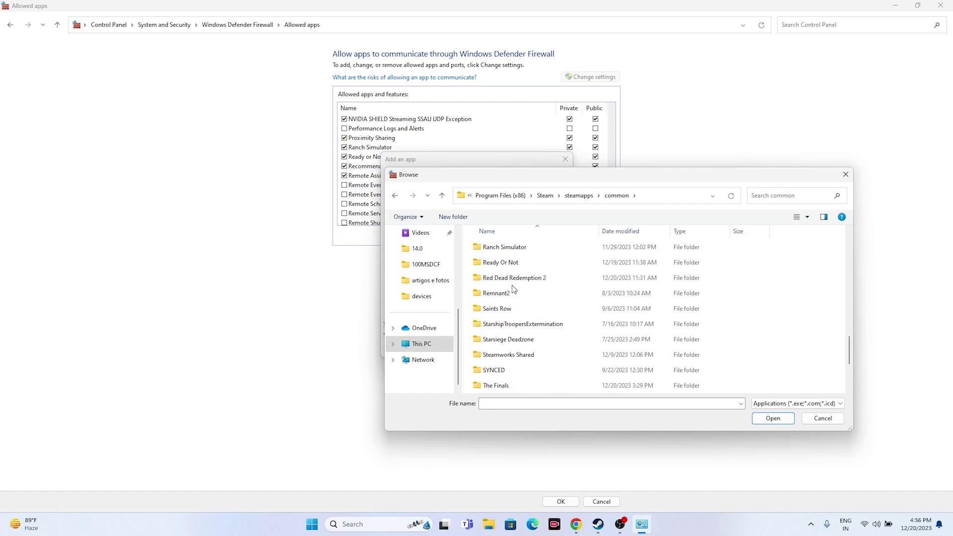
pyautogui.click(513, 268)
pyautogui.doubleClick(513, 268)
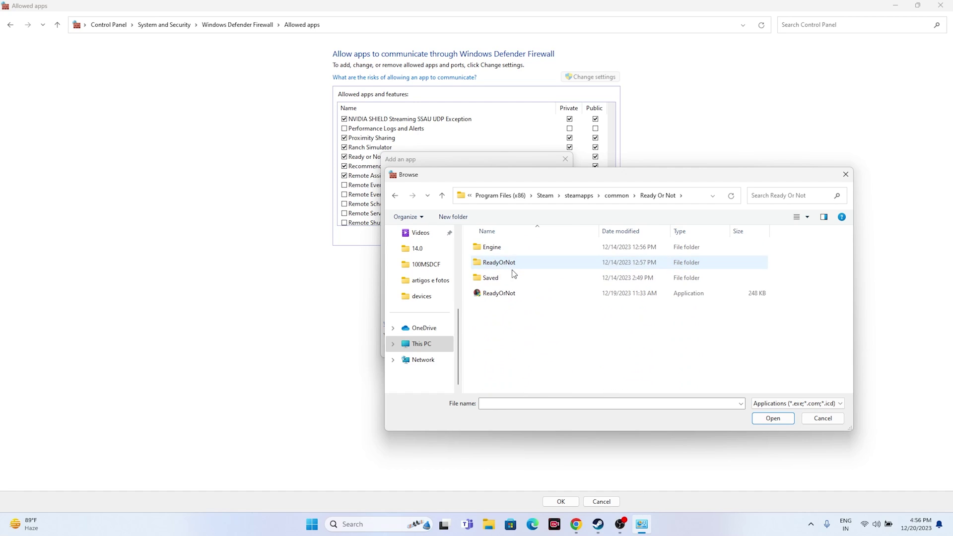
# Try to add the ReadyOrNot application to the firewall's allowed apps, and close the firewall window
pyautogui.click(507, 297)
pyautogui.click(758, 423)
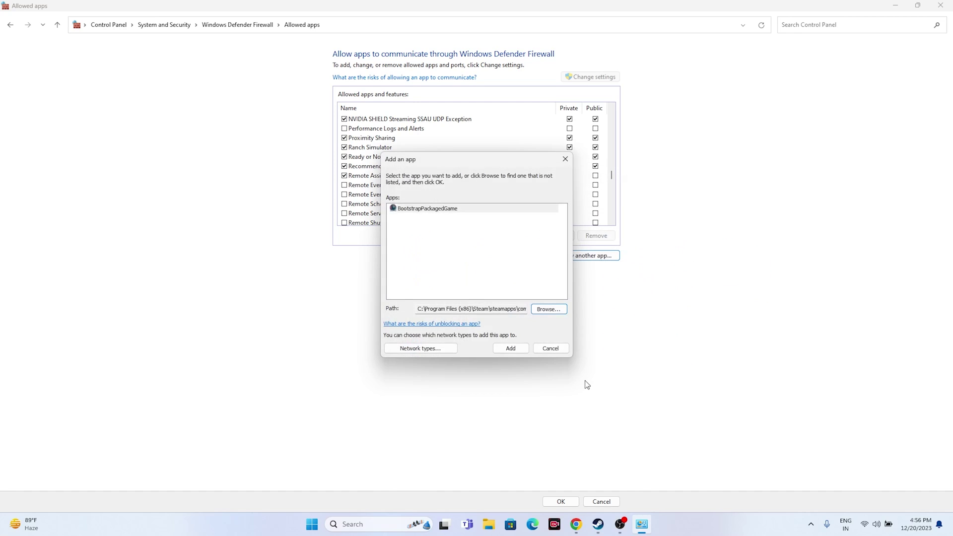
pyautogui.click(507, 348)
pyautogui.click(547, 299)
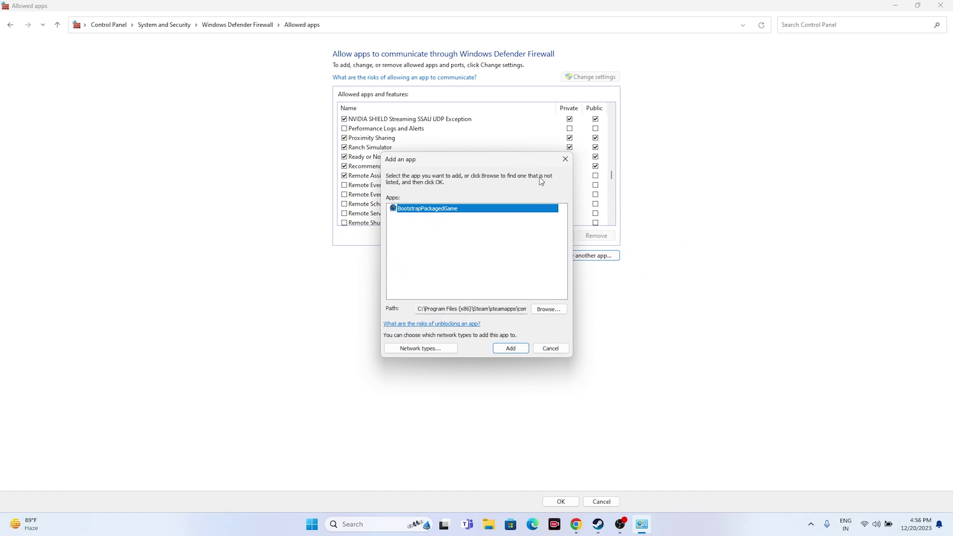
pyautogui.click(565, 160)
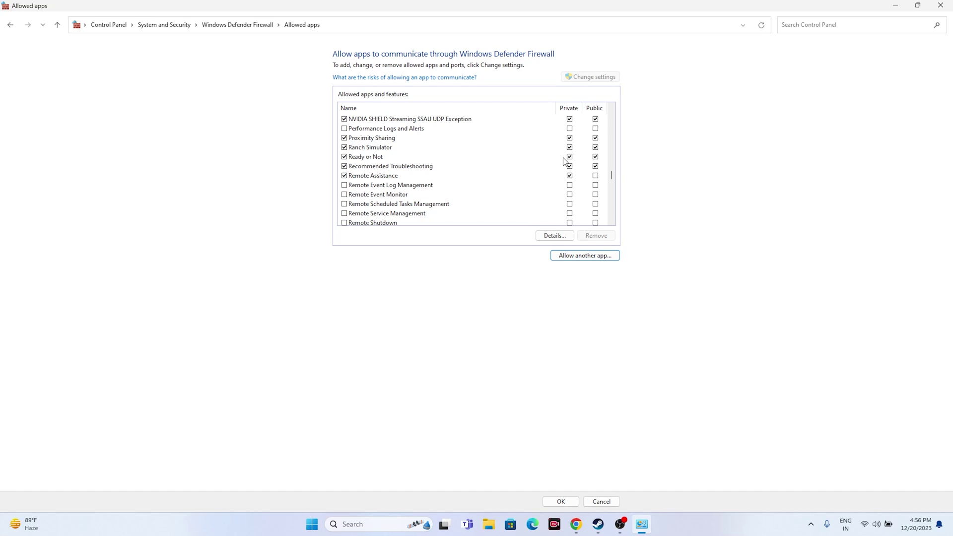
pyautogui.click(940, 5)
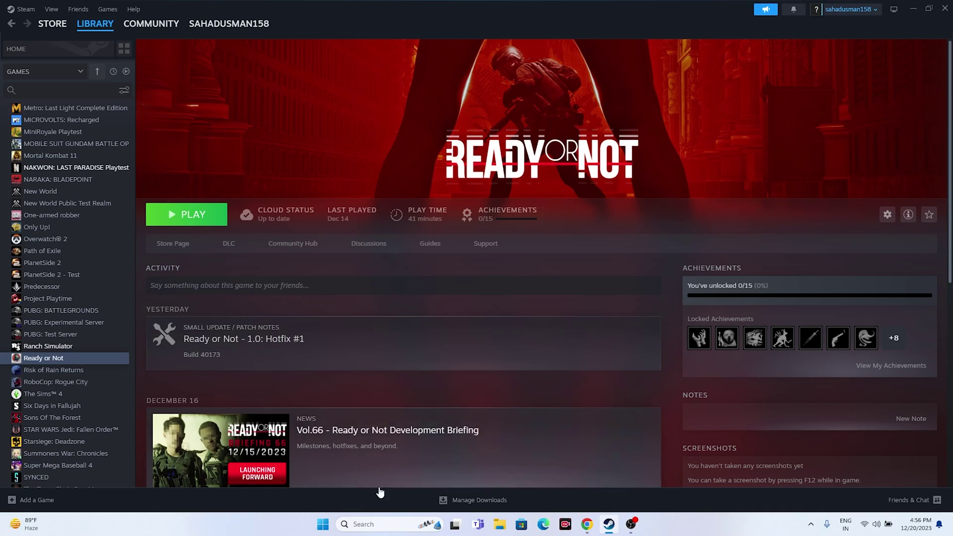
# In System Configuration, hide all Microsoft services, disable the remaining services, and apply the changes without restarting
pyautogui.click(377, 524)
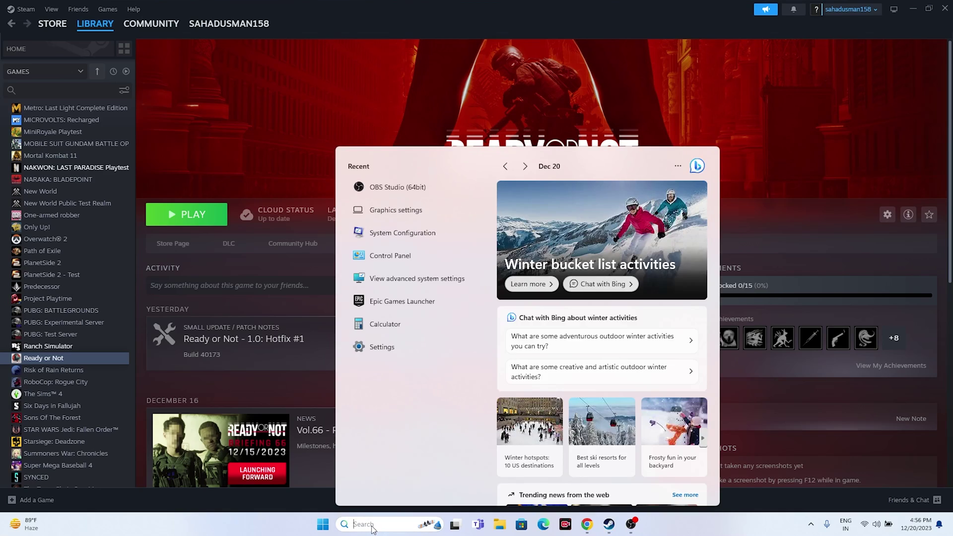
pyautogui.click(434, 241)
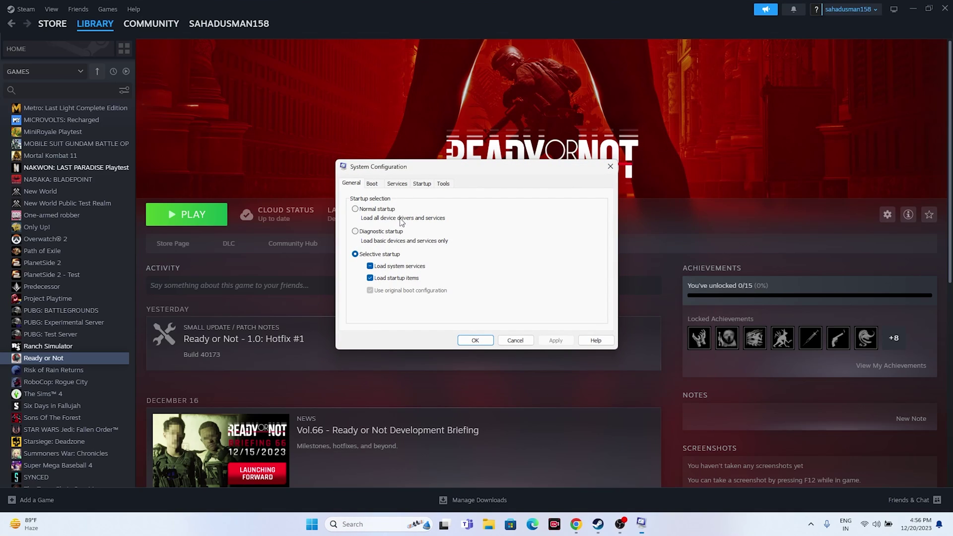
pyautogui.click(397, 184)
pyautogui.click(581, 315)
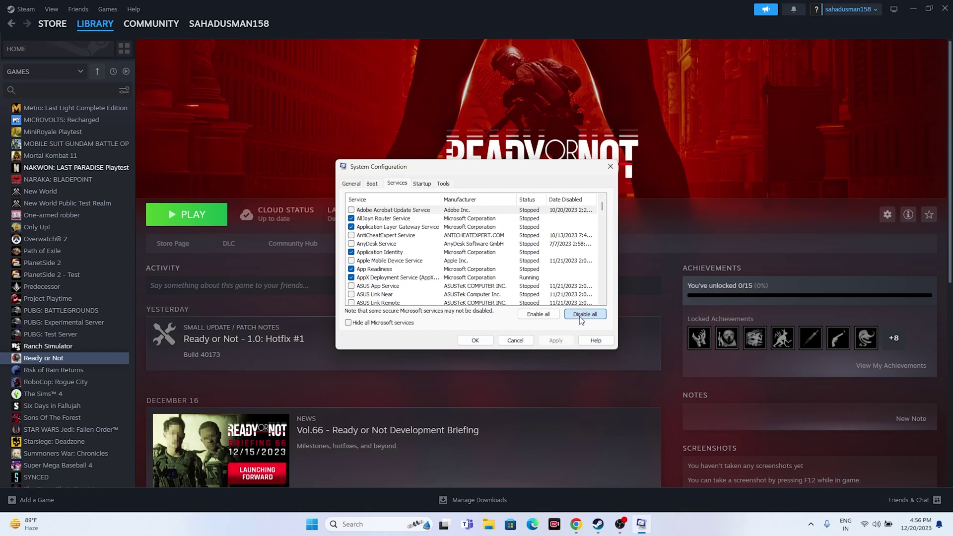
pyautogui.click(348, 322)
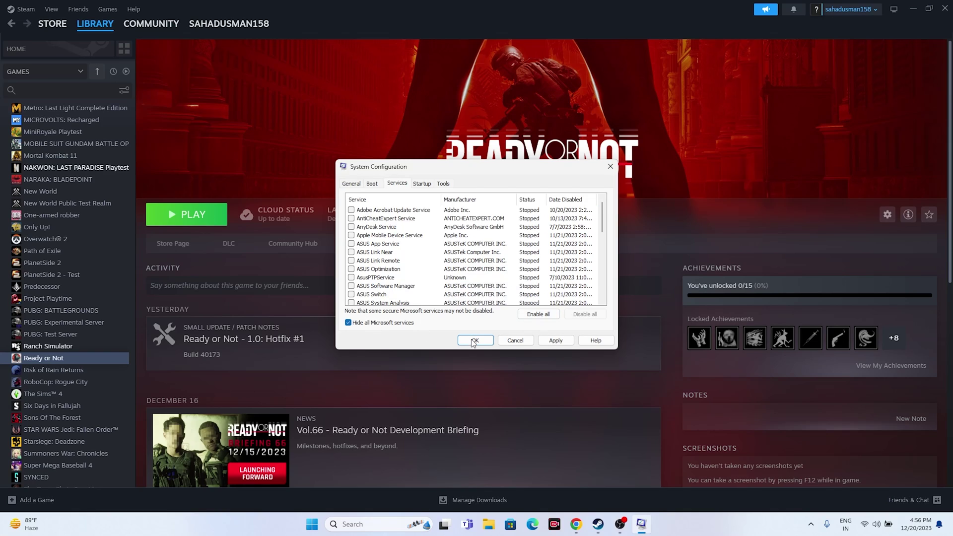
pyautogui.click(556, 340)
pyautogui.click(480, 339)
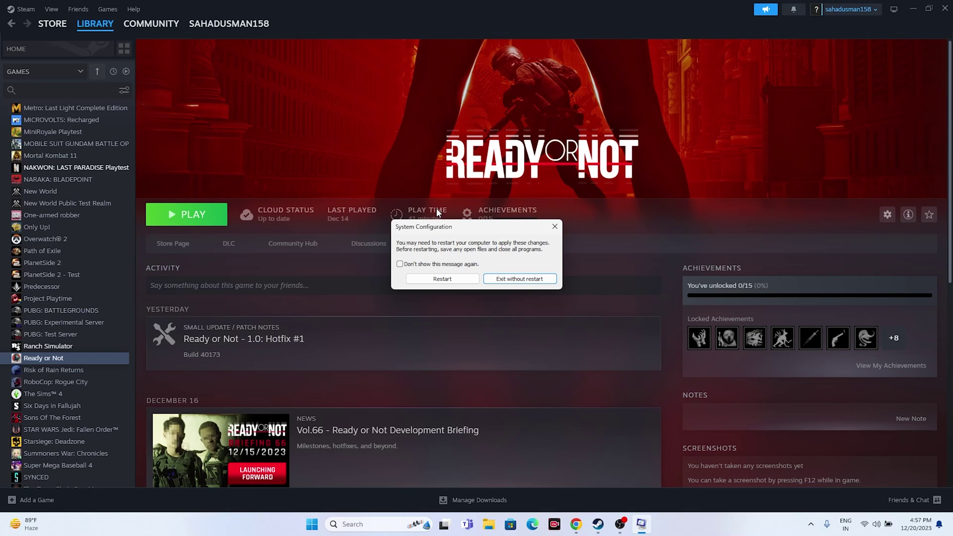
pyautogui.click(539, 281)
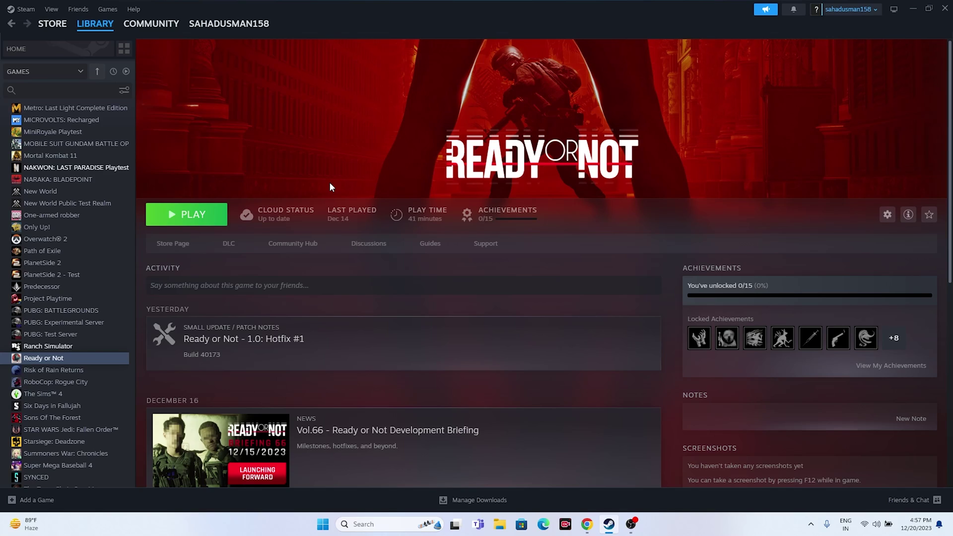
# Set the launch option -dx12 in the Steam properties of Ready or Not and close them
pyautogui.rightClick(44, 360)
pyautogui.click(71, 436)
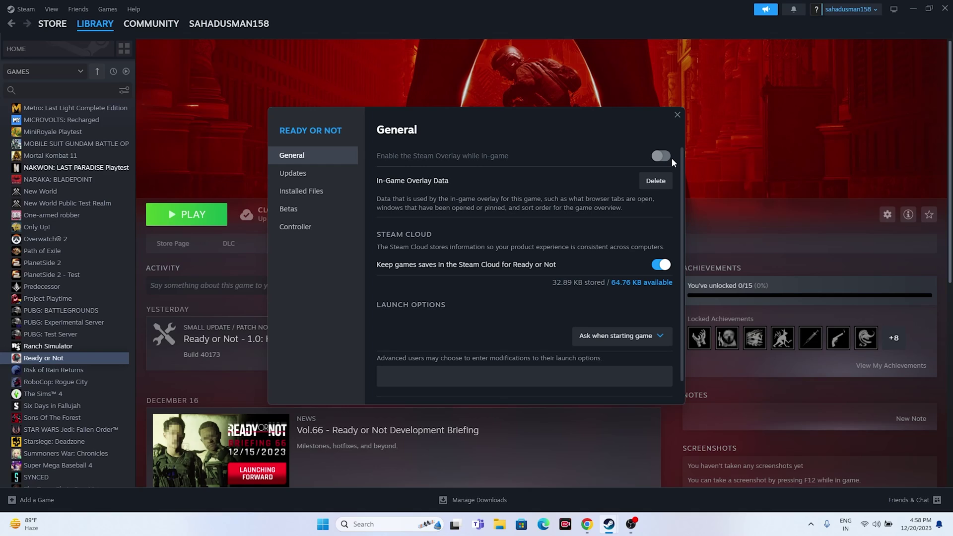
pyautogui.click(423, 374)
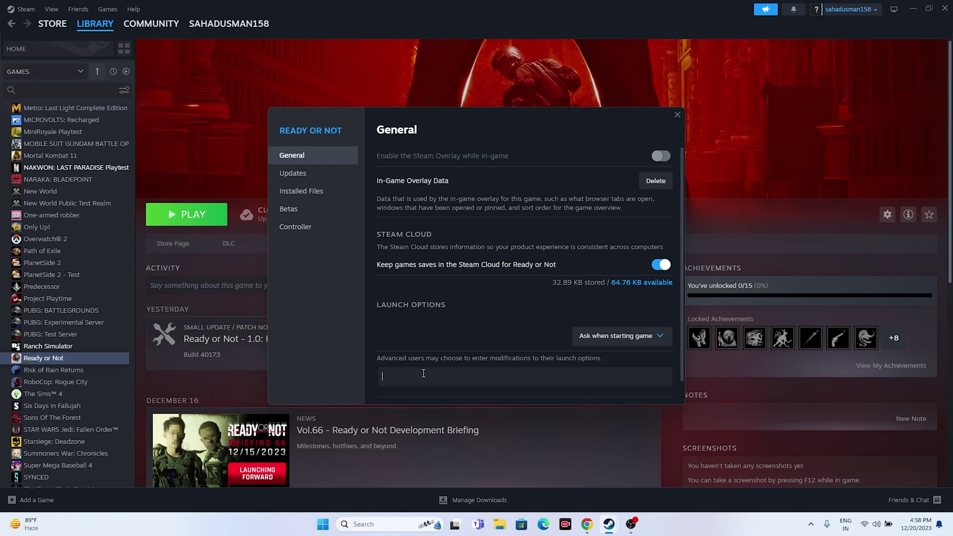
pyautogui.write('-dx11')
pyautogui.press('BackSpace')
pyautogui.write('2')
pyautogui.click(676, 115)
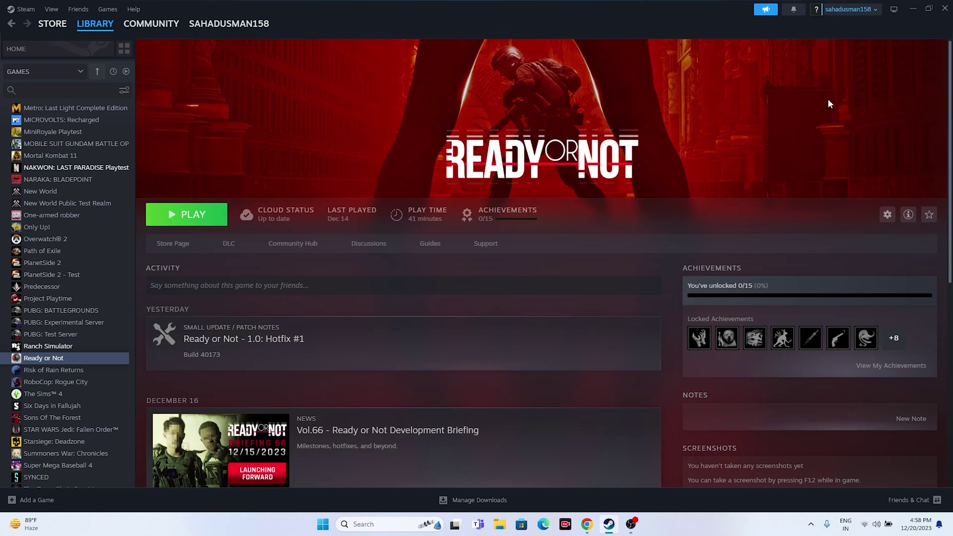
# Minimize Steam, examine the running apps and background processes in a maximized Task Manager, and close it
pyautogui.click(911, 6)
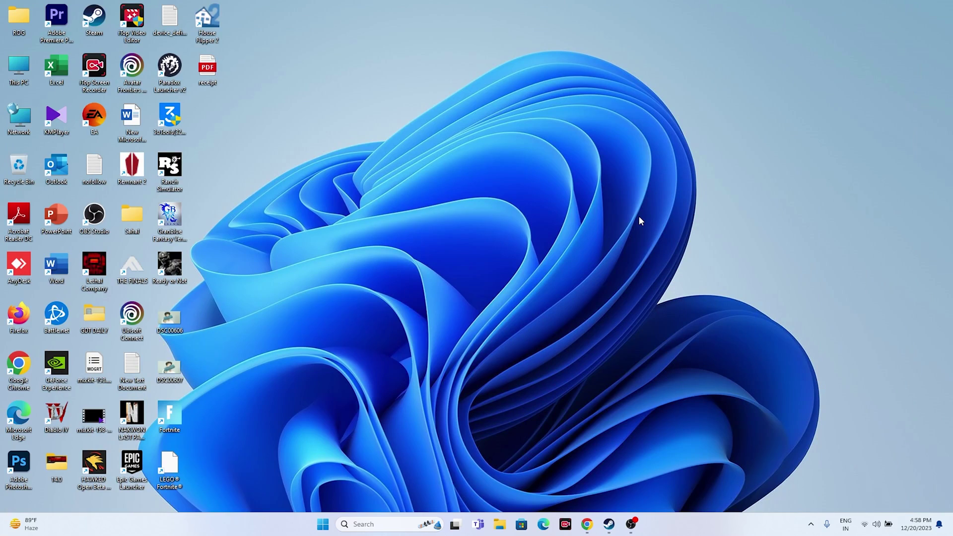
pyautogui.rightClick(323, 524)
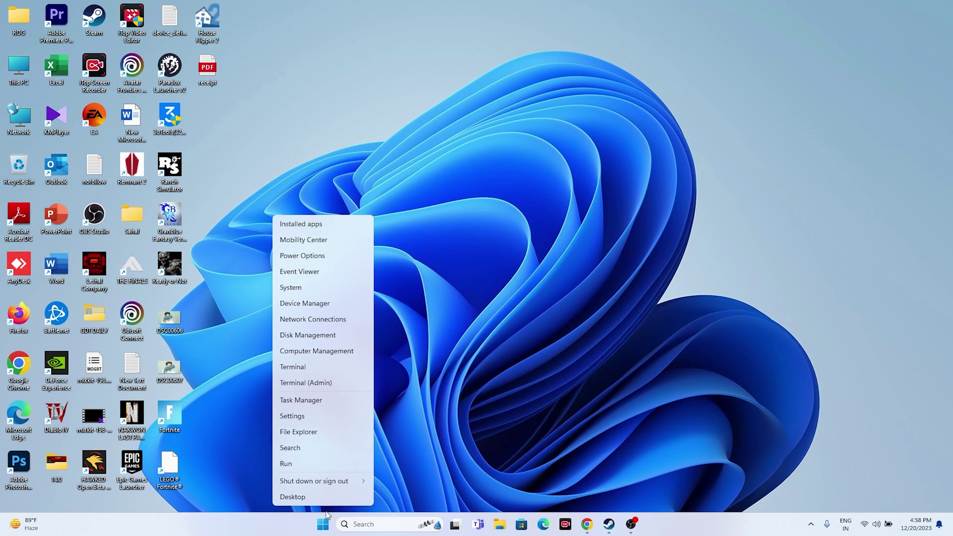
pyautogui.click(323, 402)
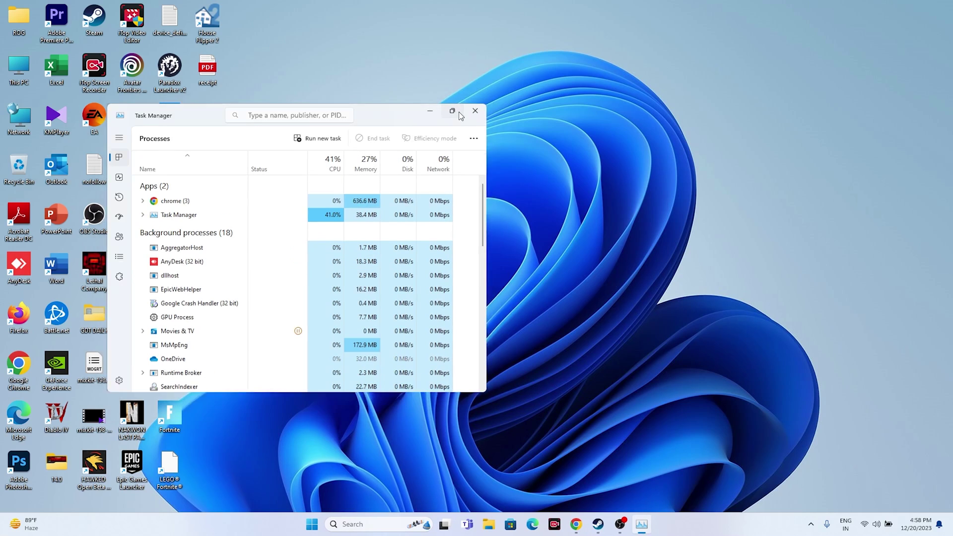
pyautogui.click(453, 111)
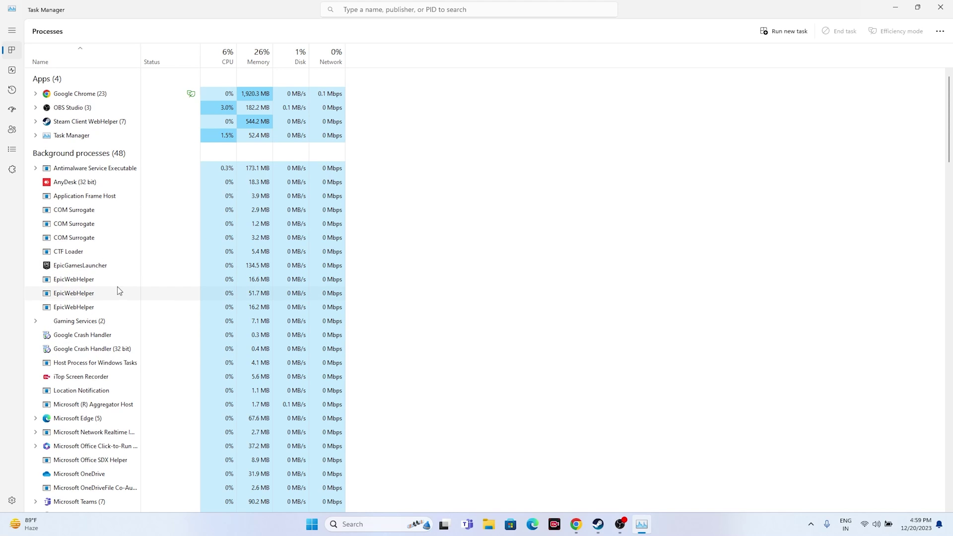
pyautogui.click(940, 6)
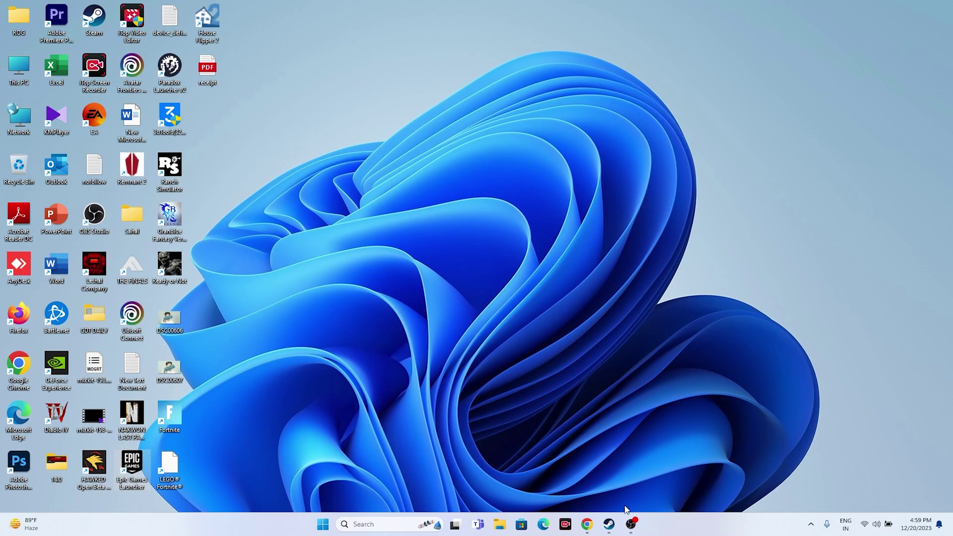
# Restore and minimize Steam, and open the Windows graphics settings with the custom options for apps
pyautogui.click(608, 525)
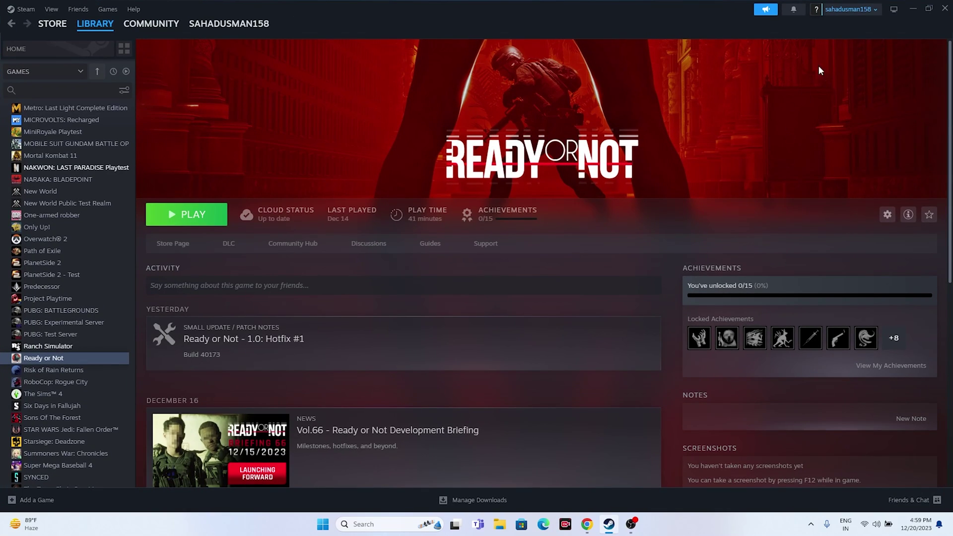
pyautogui.click(913, 8)
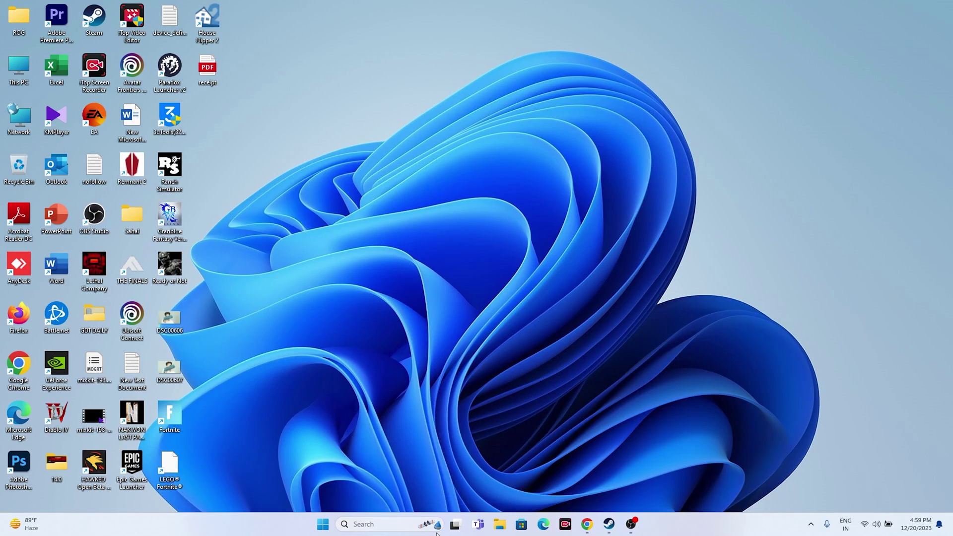
pyautogui.click(400, 528)
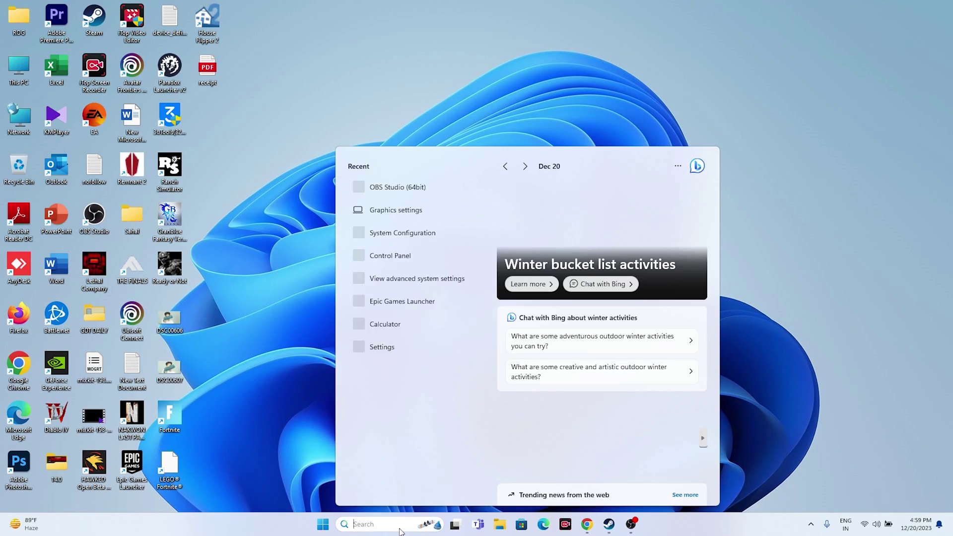
pyautogui.click(413, 216)
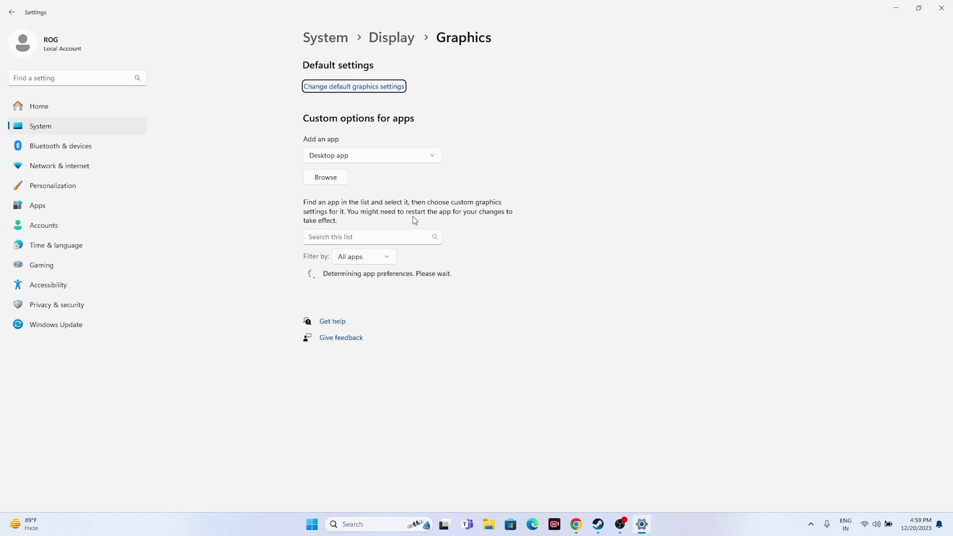
pyautogui.scroll(-1, 625, 267)
pyautogui.scroll(1, 625, 267)
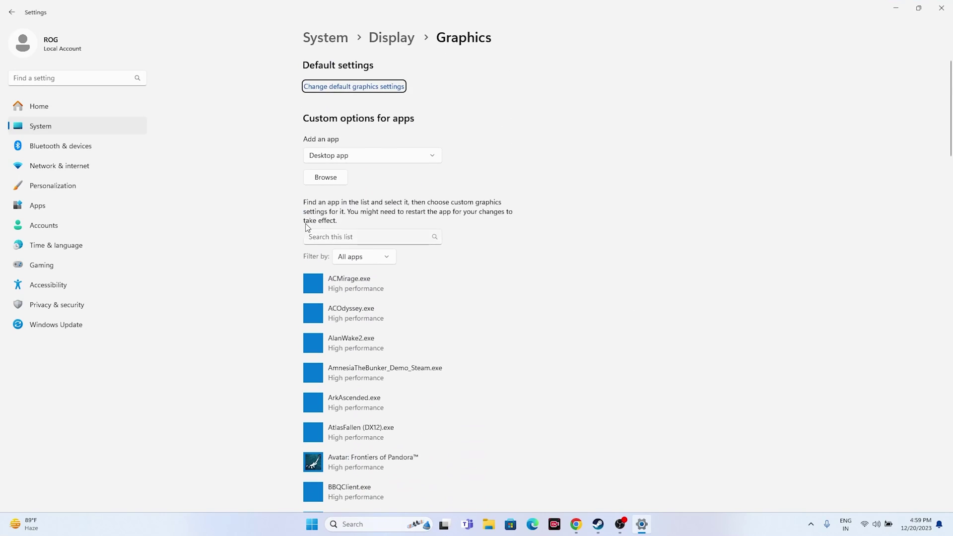
# Browse for a desktop app to add, going to the folder C:\Program Files (x86)\Steam\steamapps\common
pyautogui.click(334, 182)
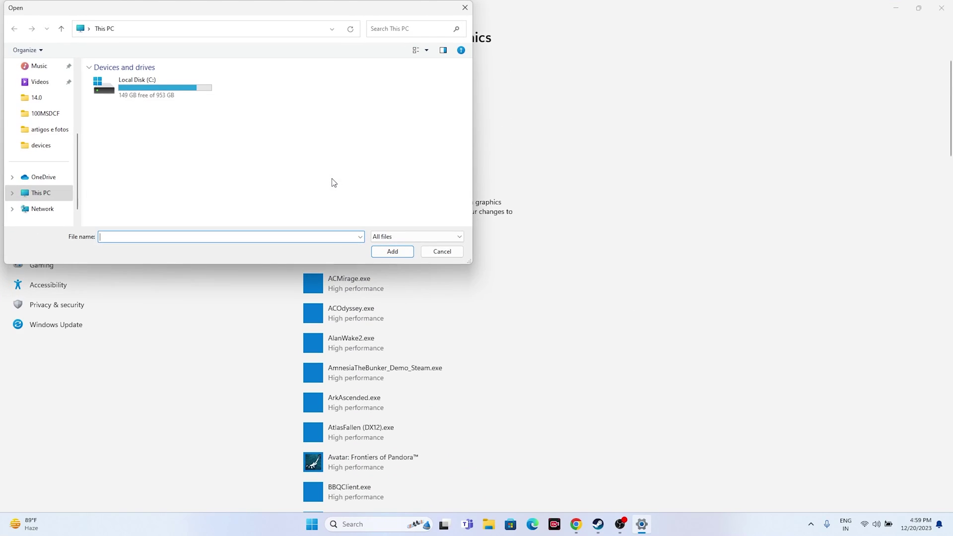
pyautogui.doubleClick(180, 86)
pyautogui.doubleClick(152, 174)
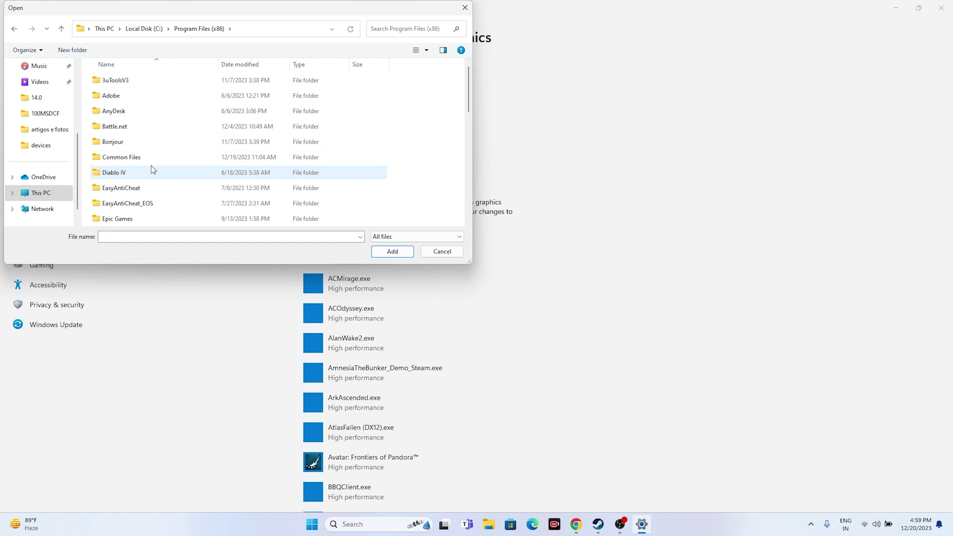
pyautogui.scroll(-5, 152, 159)
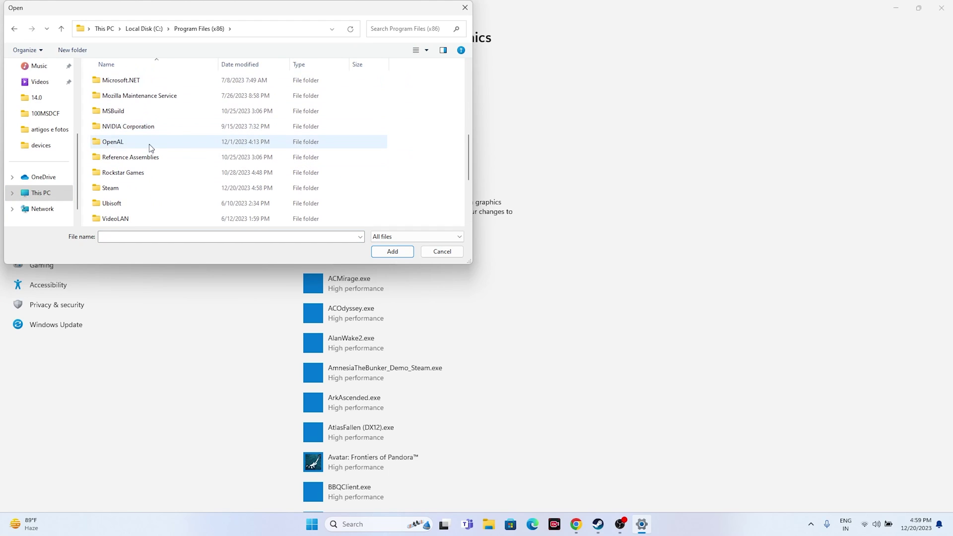
pyautogui.doubleClick(124, 189)
pyautogui.scroll(-3, 154, 139)
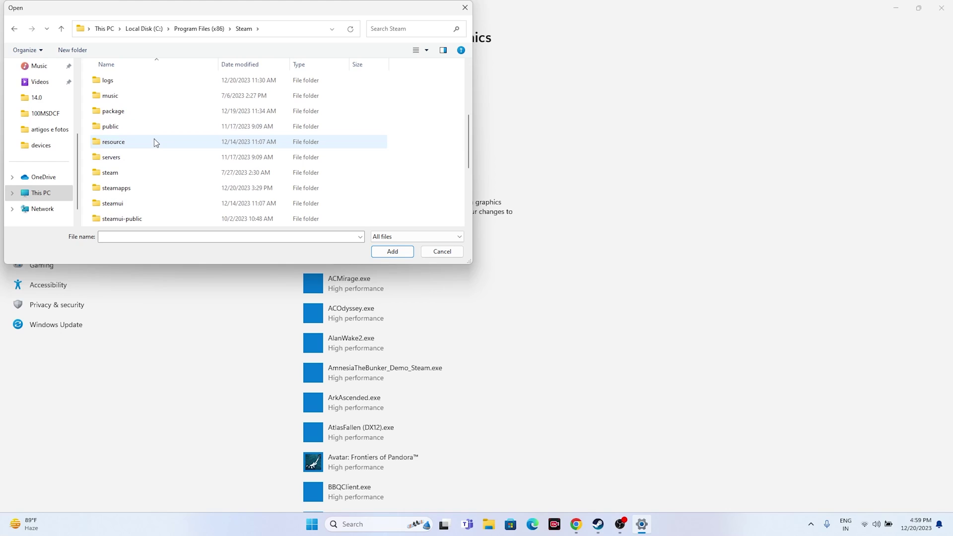
pyautogui.doubleClick(139, 188)
pyautogui.doubleClick(138, 82)
# Add the ReadyOrNot application from the Ready Or Not folder to the custom graphics options
pyautogui.scroll(-8, 169, 124)
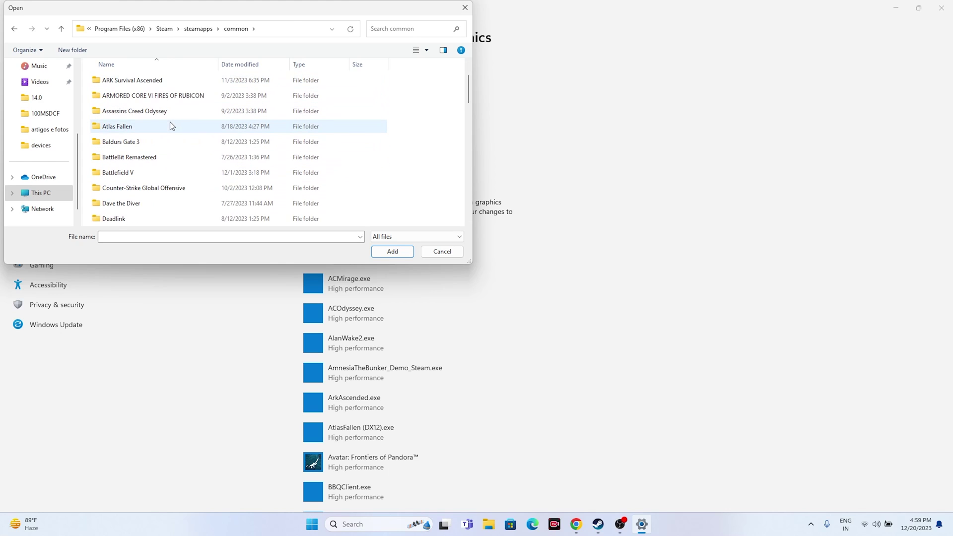
pyautogui.scroll(-4, 169, 126)
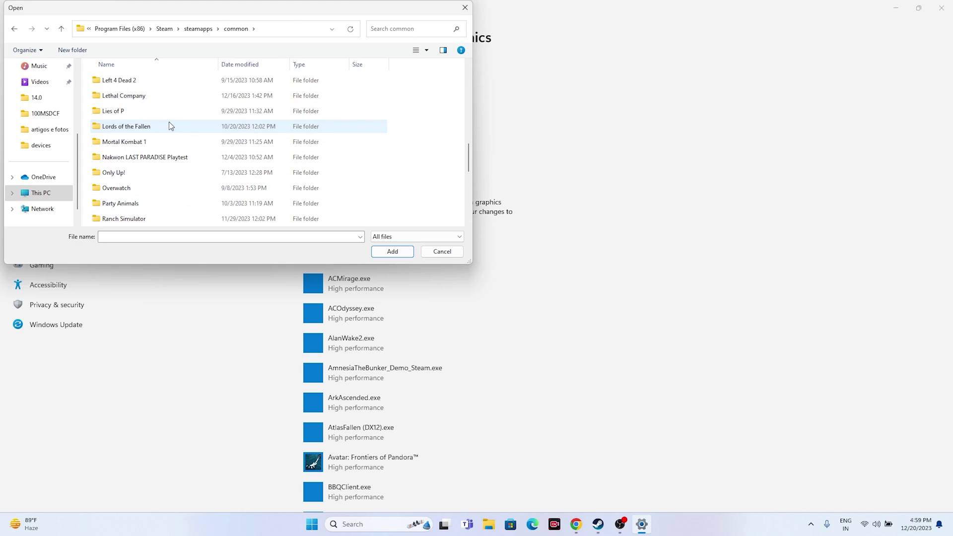
pyautogui.click(145, 143)
pyautogui.doubleClick(144, 142)
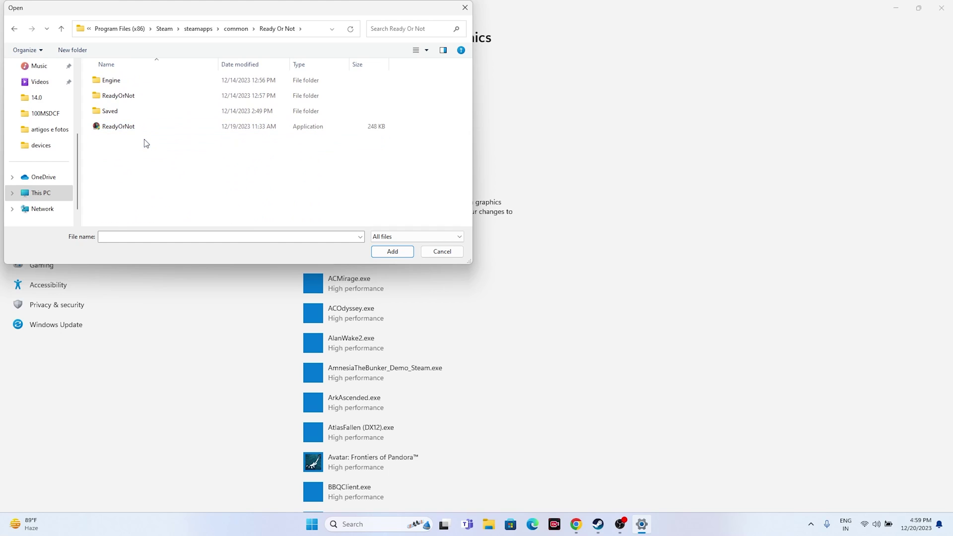
pyautogui.click(147, 131)
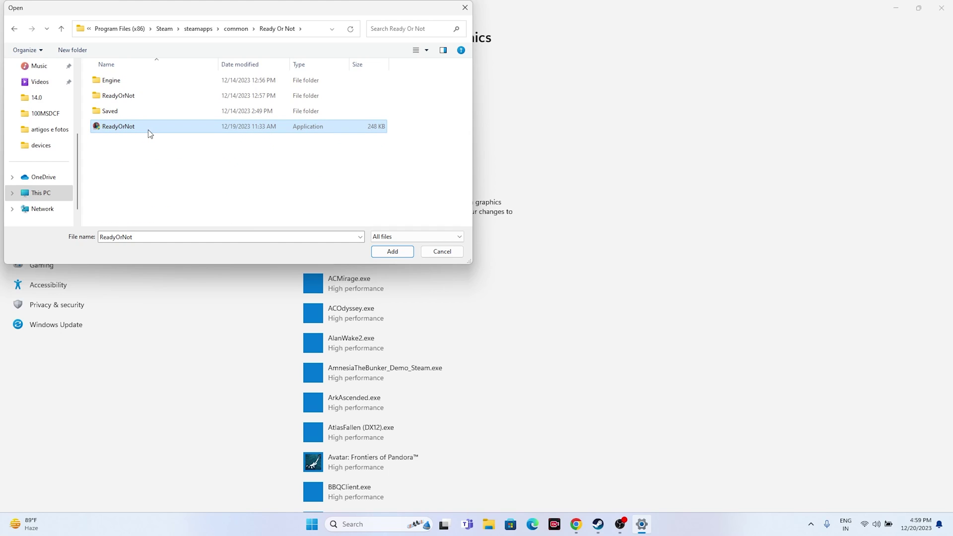
pyautogui.click(387, 252)
# Set the graphics preference of Ready Or Not to High performance, save it, and close Settings
pyautogui.scroll(-5, 576, 221)
pyautogui.scroll(4, 579, 216)
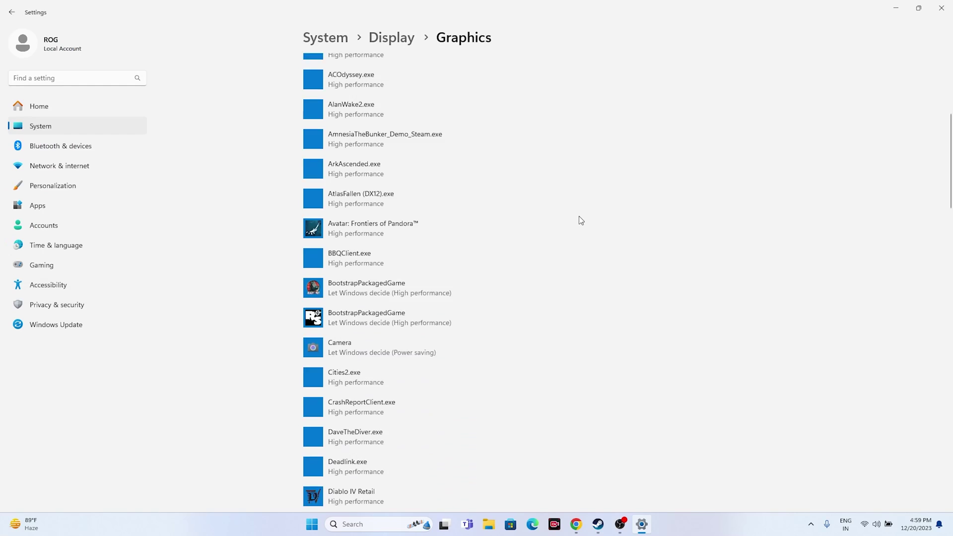
pyautogui.scroll(-15, 546, 189)
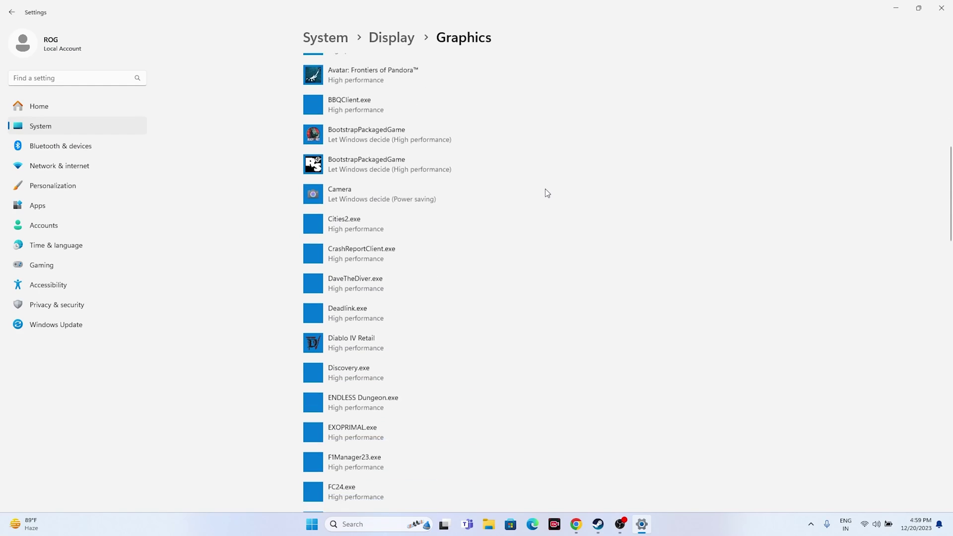
pyautogui.scroll(-9, 545, 189)
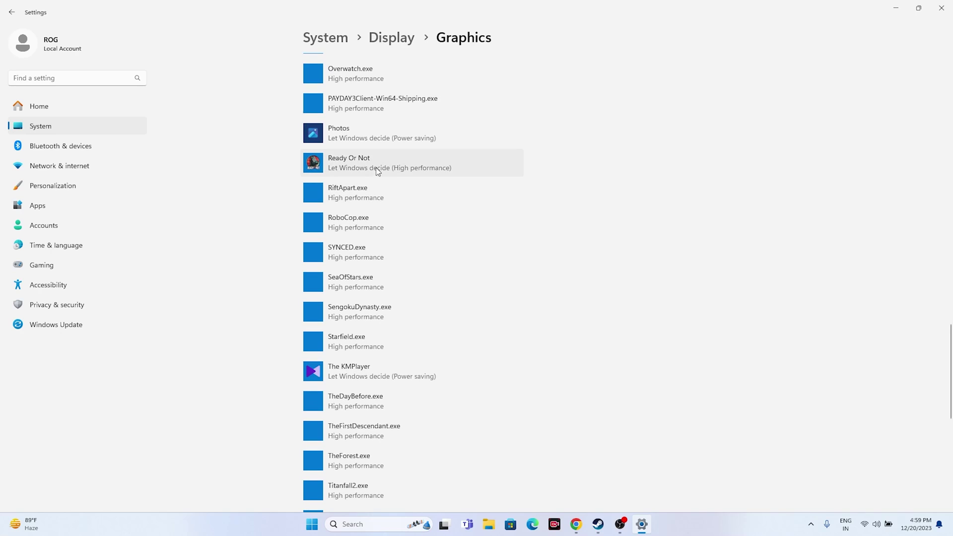
pyautogui.click(377, 167)
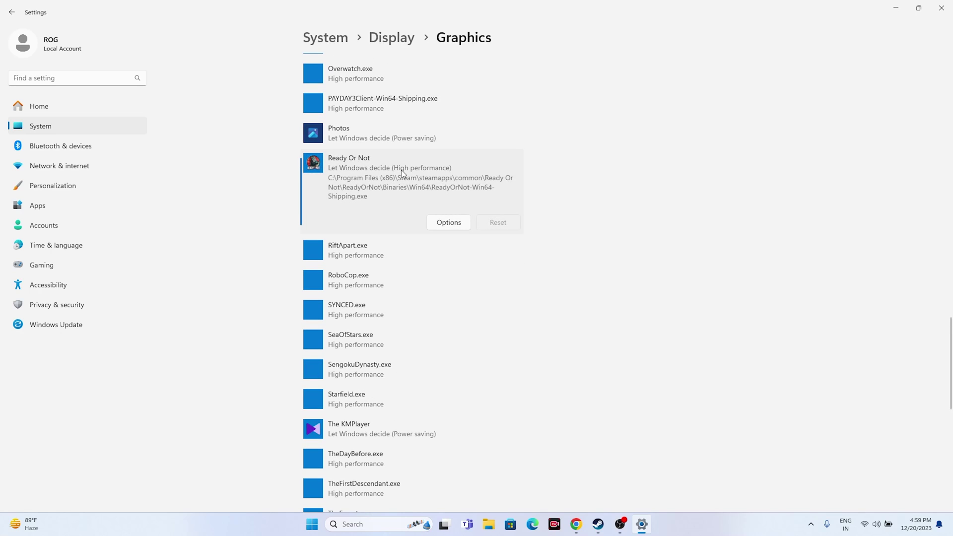
pyautogui.click(449, 223)
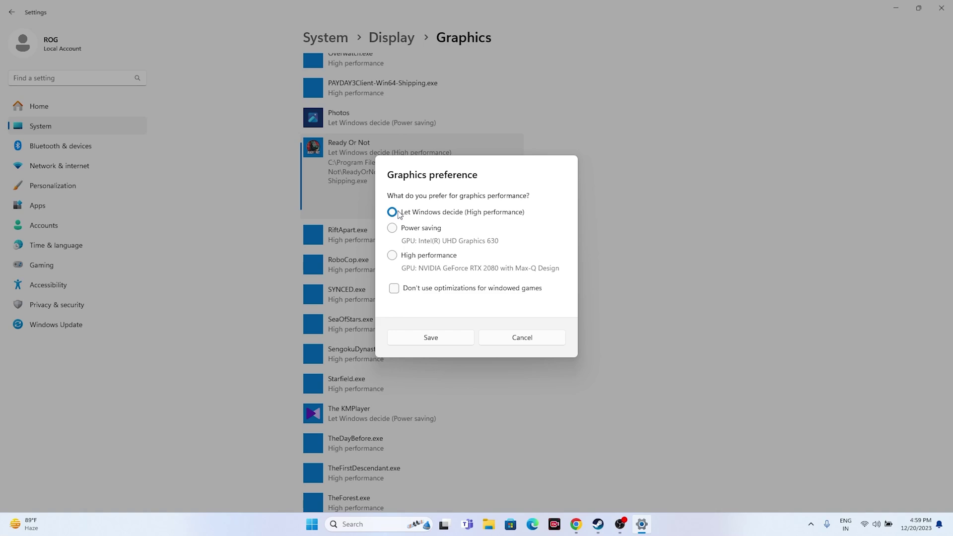
pyautogui.click(391, 256)
pyautogui.click(445, 338)
pyautogui.click(947, 7)
# Open the virtual memory settings from the advanced system settings and choose a custom paging file size for drive C:
pyautogui.click(609, 524)
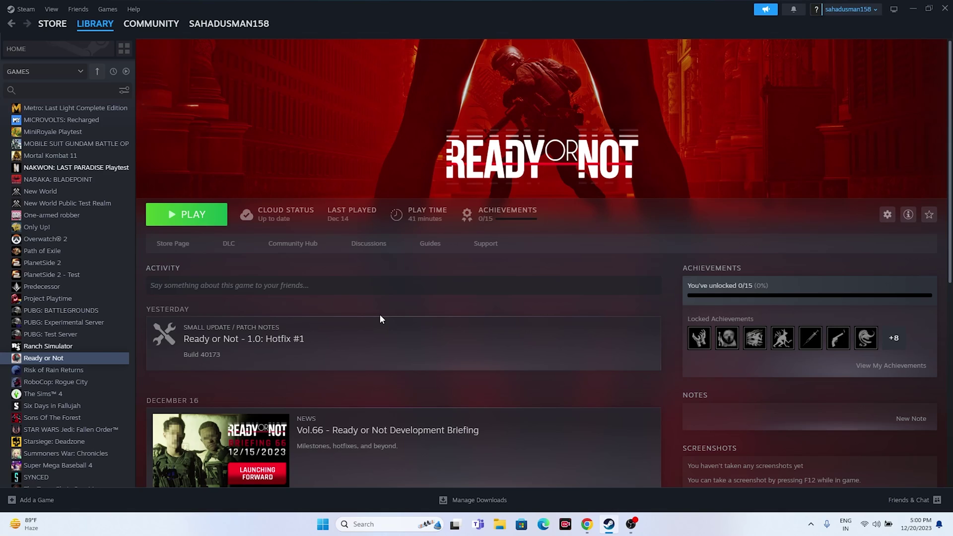
pyautogui.click(378, 524)
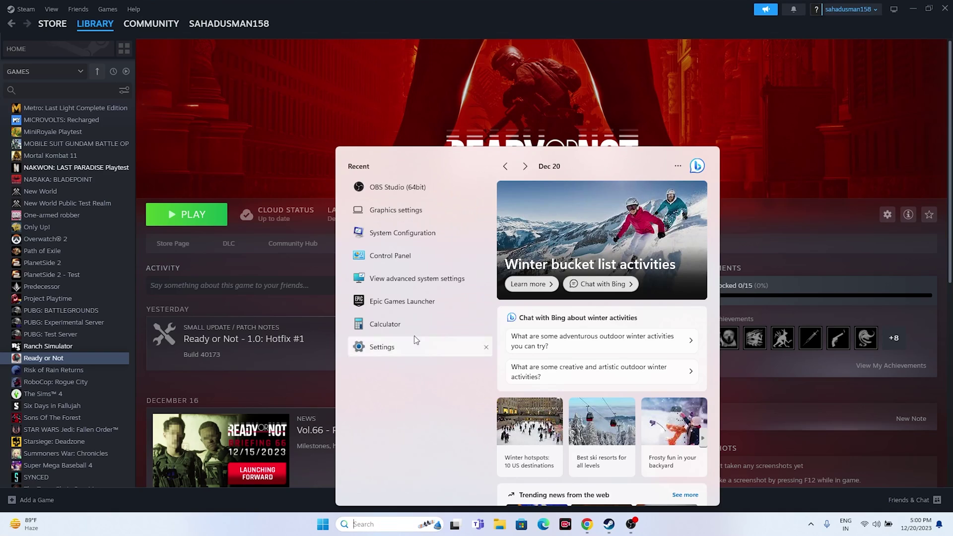
pyautogui.click(424, 276)
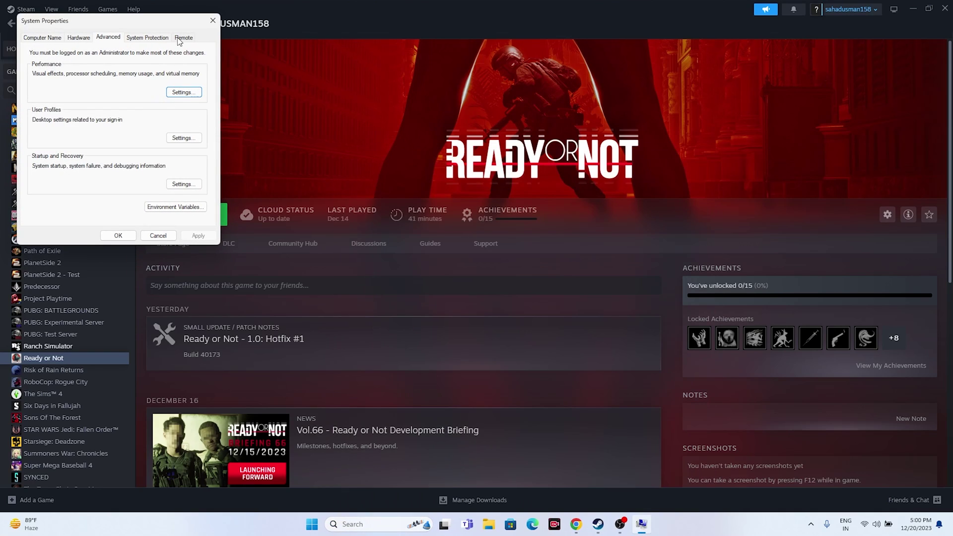
pyautogui.moveTo(172, 25); pyautogui.dragTo(522, 106)
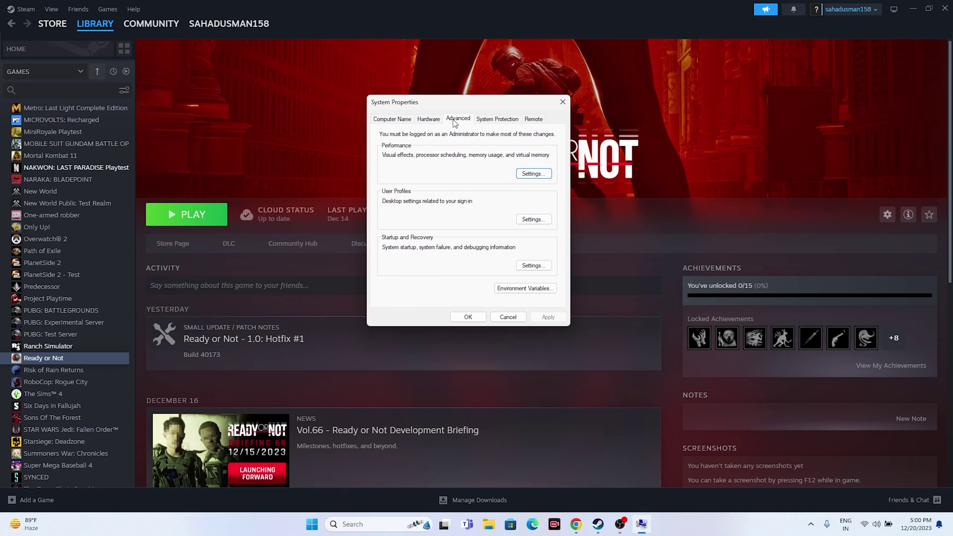
pyautogui.click(534, 174)
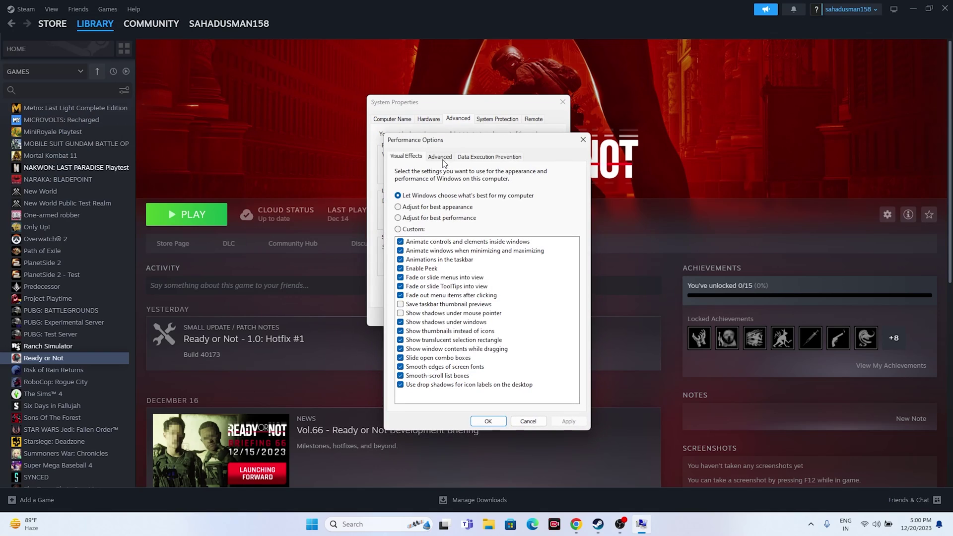
pyautogui.click(442, 157)
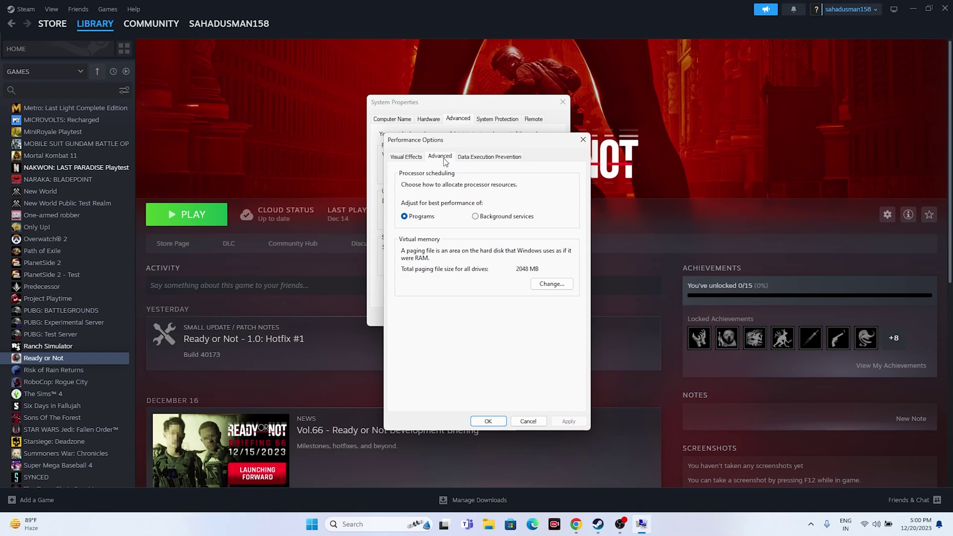
pyautogui.click(551, 284)
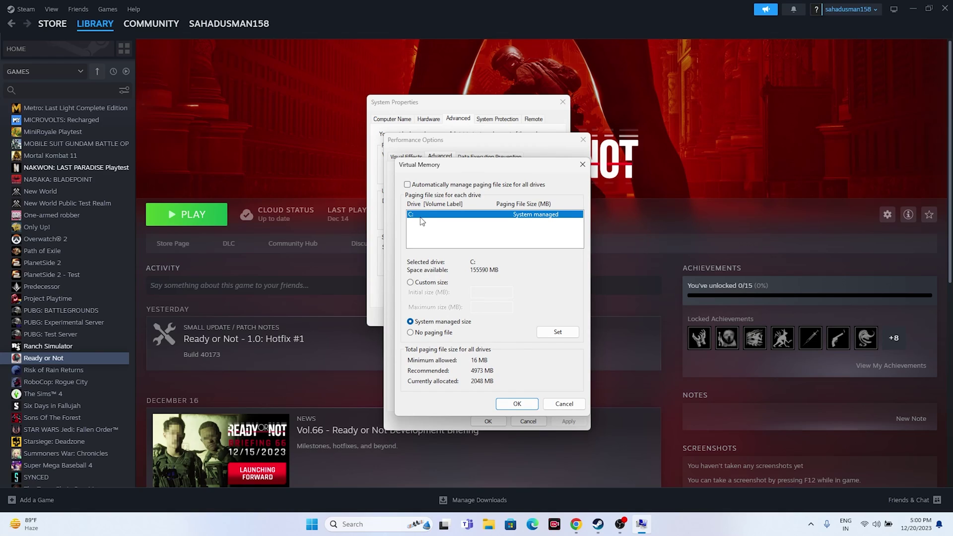
pyautogui.click(411, 283)
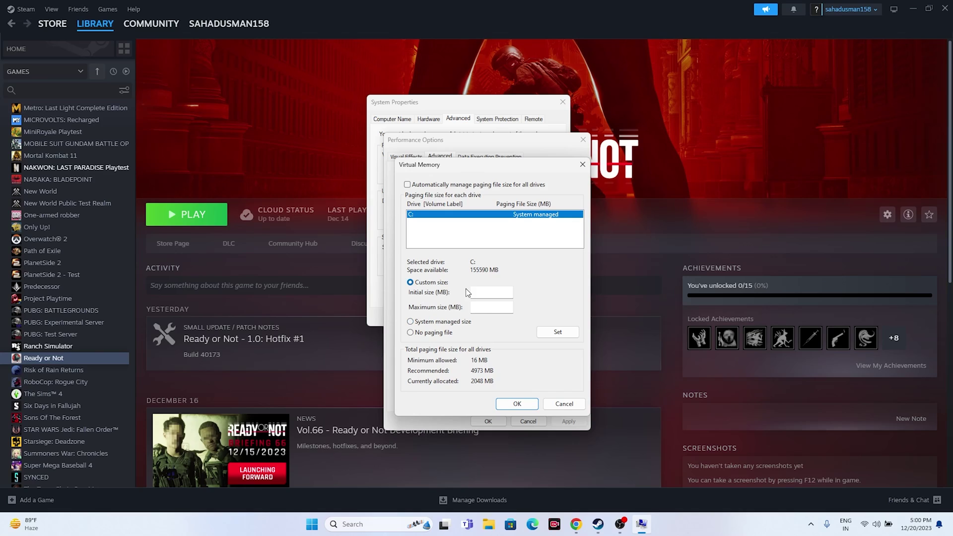
pyautogui.click(479, 291)
# Open Calculator beside the virtual memory settings and calculate 32 × 1024
pyautogui.click(361, 524)
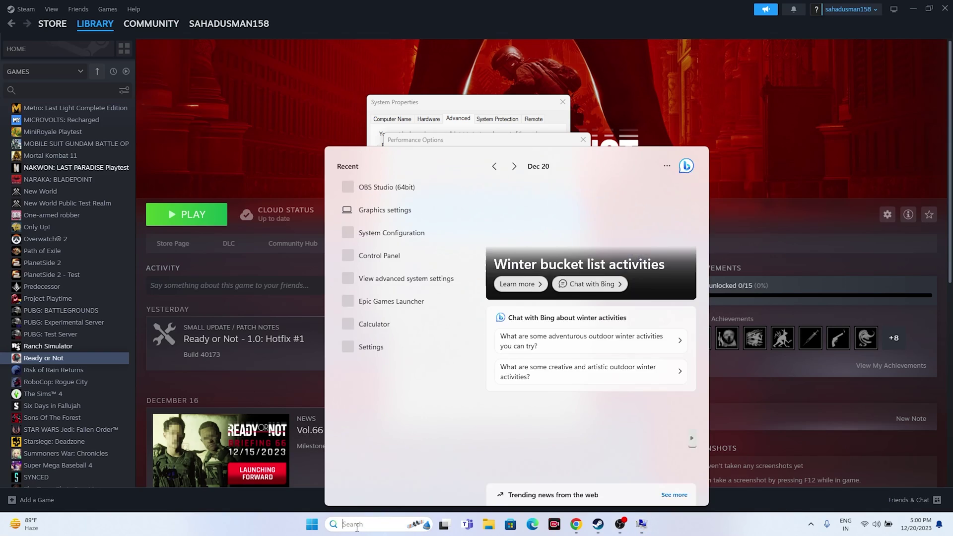
pyautogui.click(398, 324)
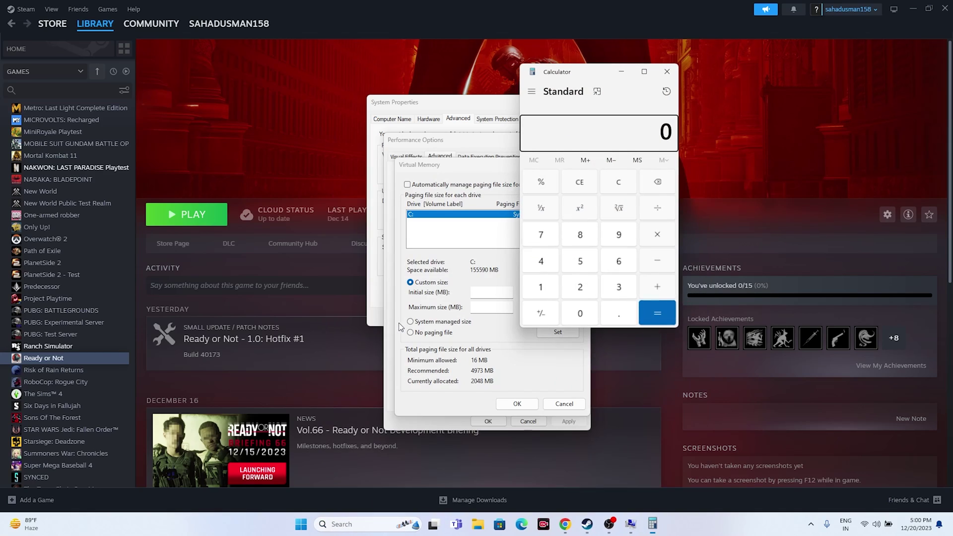
pyautogui.moveTo(580, 67); pyautogui.dragTo(737, 79)
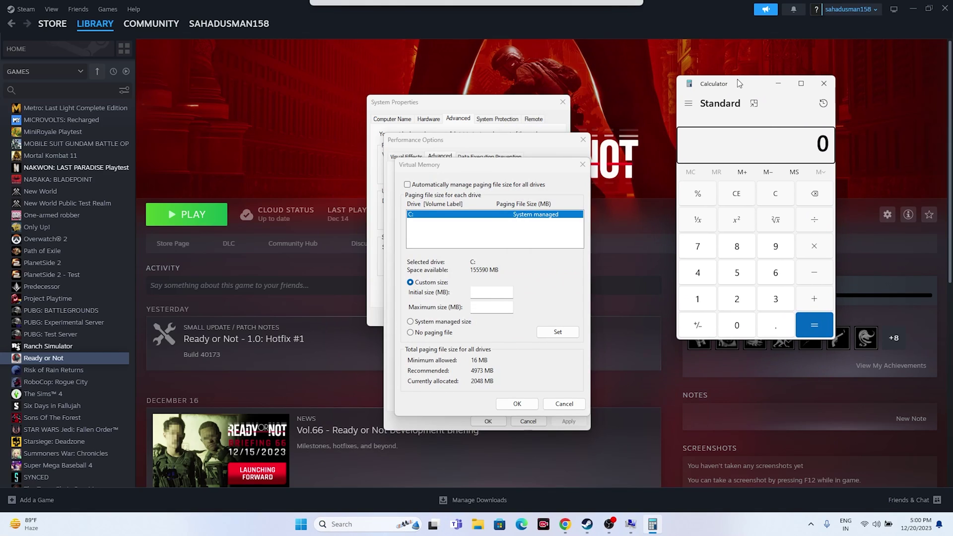
pyautogui.click(776, 297)
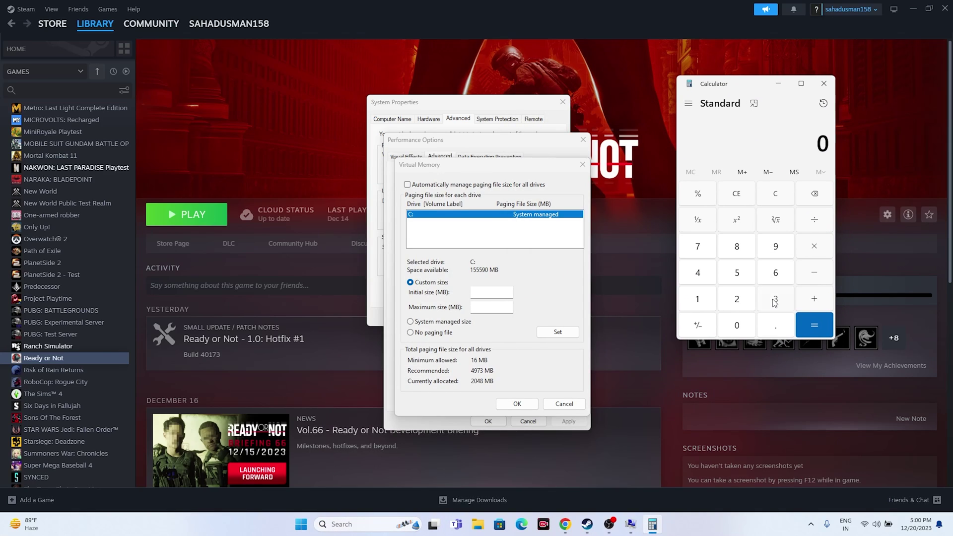
pyautogui.click(738, 301)
pyautogui.click(814, 246)
pyautogui.click(712, 302)
pyautogui.click(737, 325)
pyautogui.click(736, 299)
pyautogui.click(701, 279)
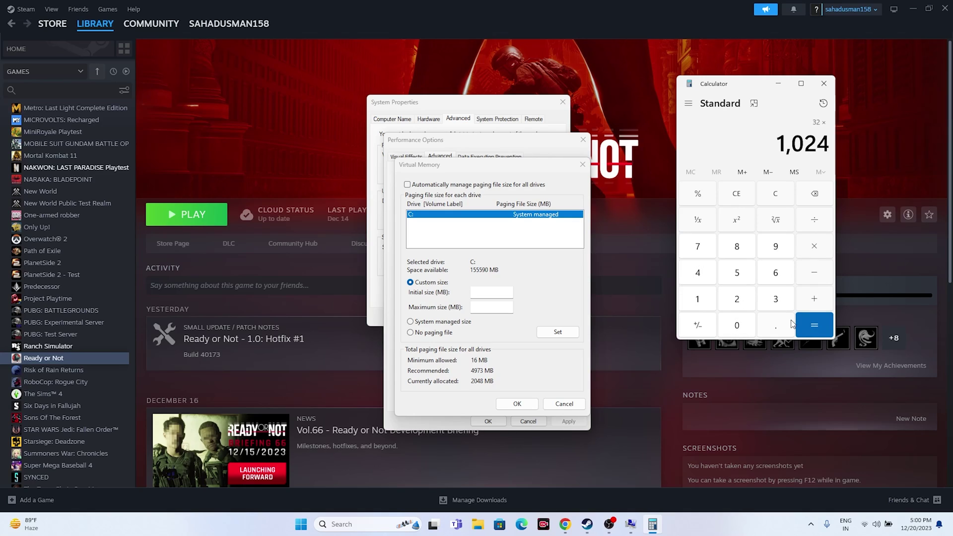
pyautogui.click(806, 325)
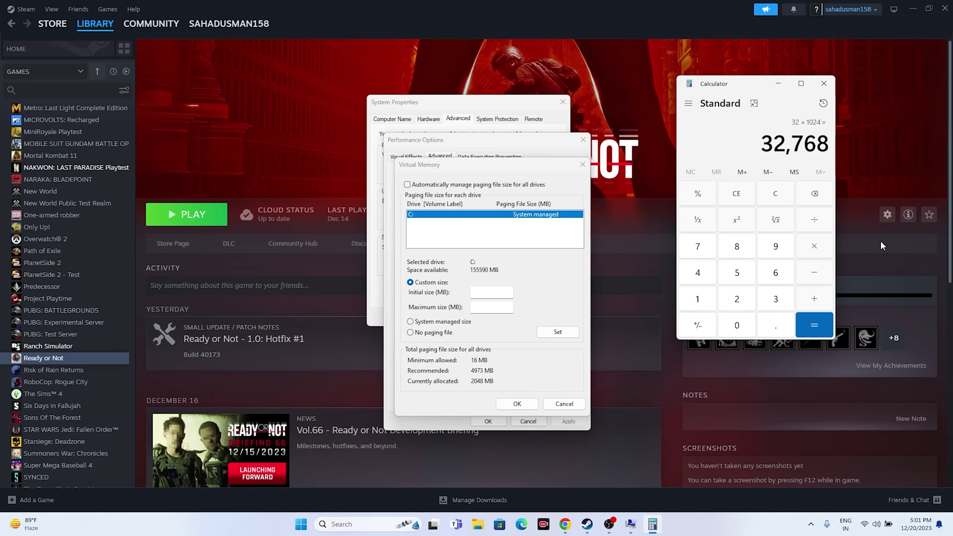
# Multiply the calculated result by 1.5
pyautogui.click(815, 256)
pyautogui.click(711, 300)
pyautogui.click(775, 325)
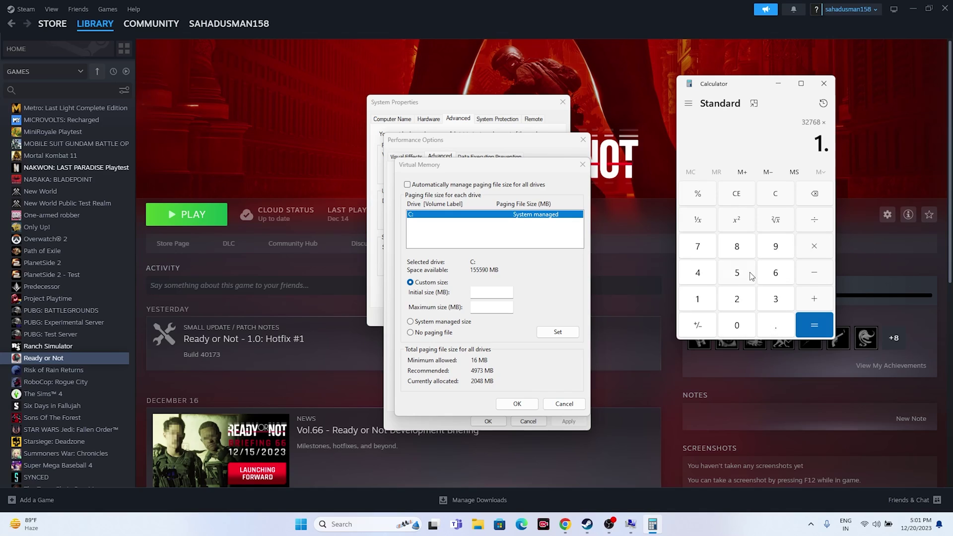
pyautogui.click(737, 273)
pyautogui.click(814, 324)
# Copy the calculated 49,152 into the paging file's initial size in MB, and clear the calculator
pyautogui.moveTo(771, 147); pyautogui.dragTo(836, 149)
pyautogui.rightClick(806, 147)
pyautogui.click(824, 159)
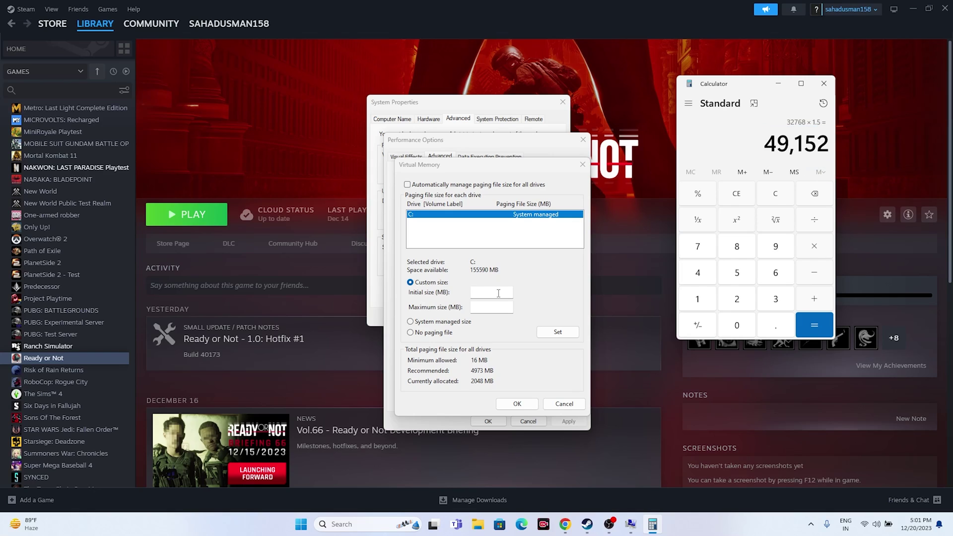
pyautogui.rightClick(498, 293)
pyautogui.click(521, 337)
pyautogui.press('Tab')
pyautogui.click(736, 194)
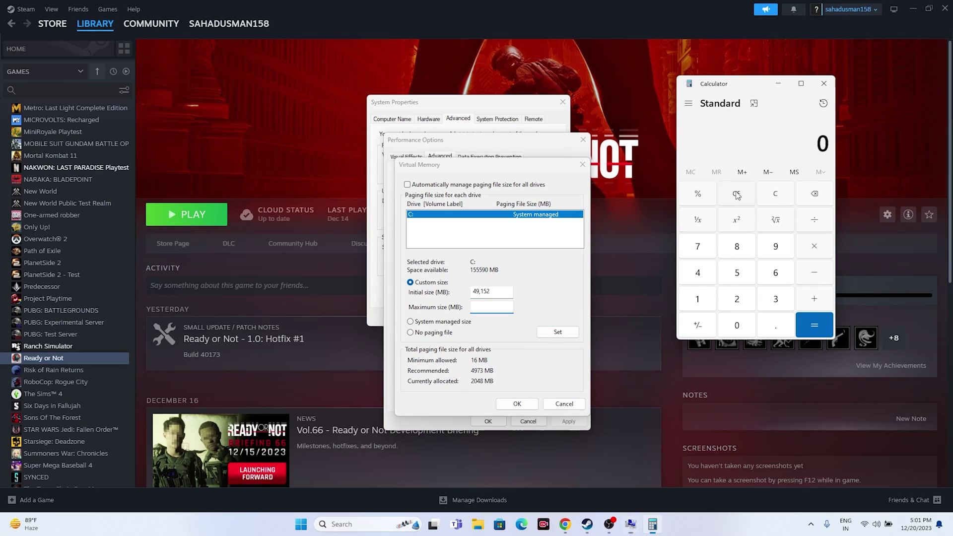
# Calculate 32 × 1024 in Calculator and multiply the result by 3
pyautogui.click(772, 301)
pyautogui.click(743, 301)
pyautogui.click(798, 248)
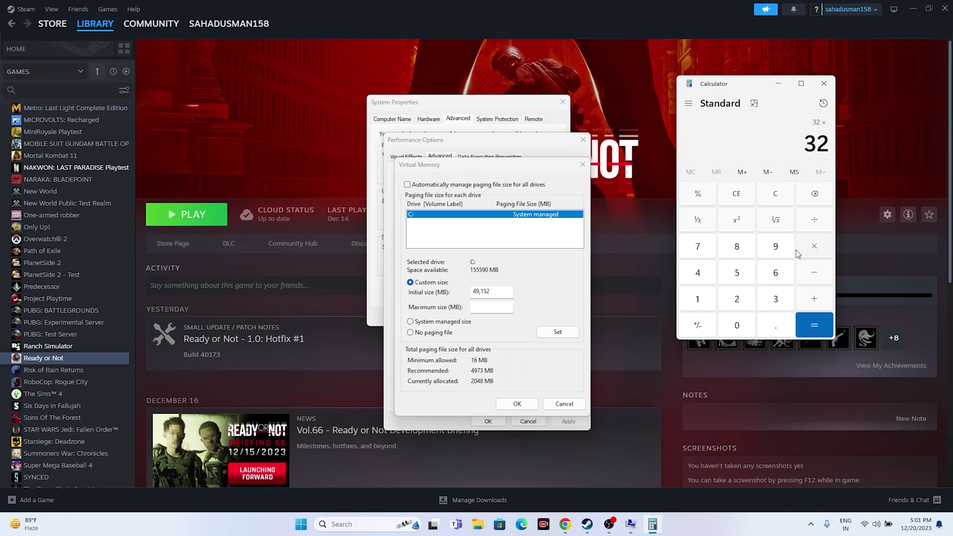
pyautogui.click(697, 299)
pyautogui.click(736, 325)
pyautogui.click(736, 299)
pyautogui.click(697, 272)
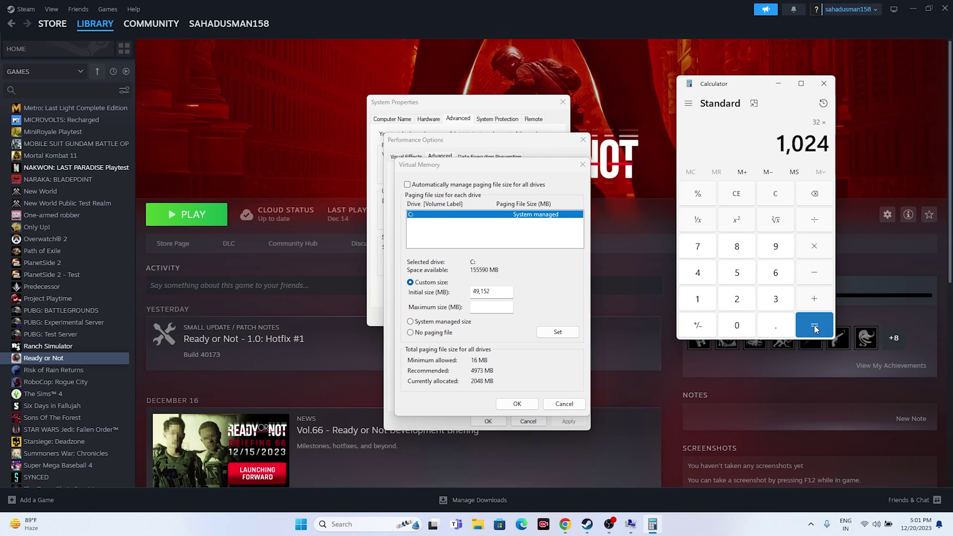
pyautogui.click(815, 325)
pyautogui.click(815, 246)
pyautogui.click(775, 299)
pyautogui.click(814, 325)
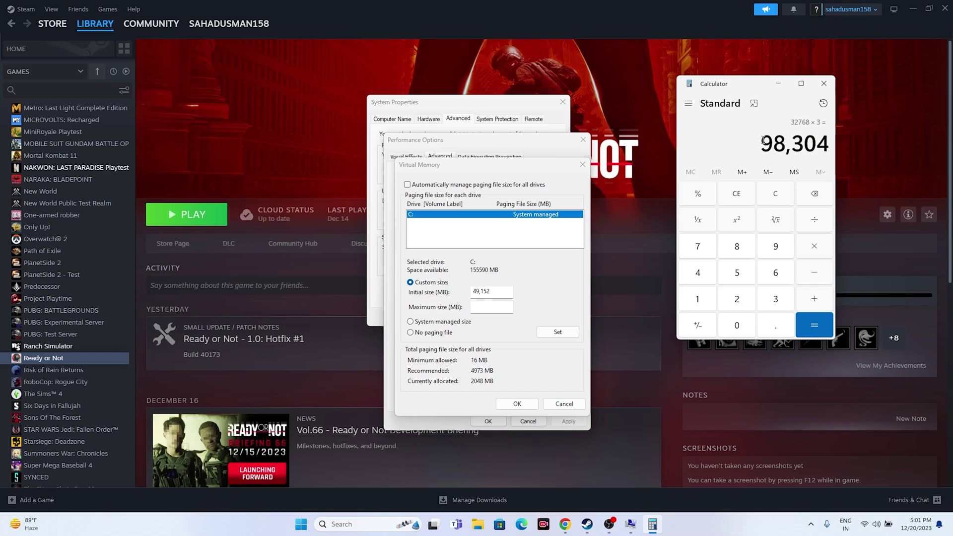
# Copy the calculated 98,304 into the paging file's maximum size in MB
pyautogui.moveTo(763, 143); pyautogui.dragTo(829, 145)
pyautogui.rightClick(818, 145)
pyautogui.click(841, 162)
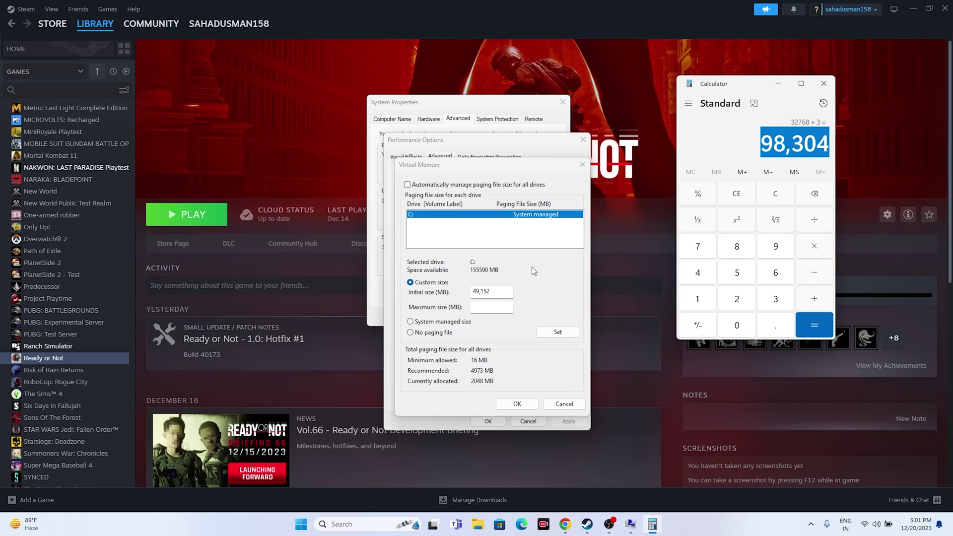
pyautogui.click(514, 305)
pyautogui.rightClick(514, 305)
pyautogui.click(524, 356)
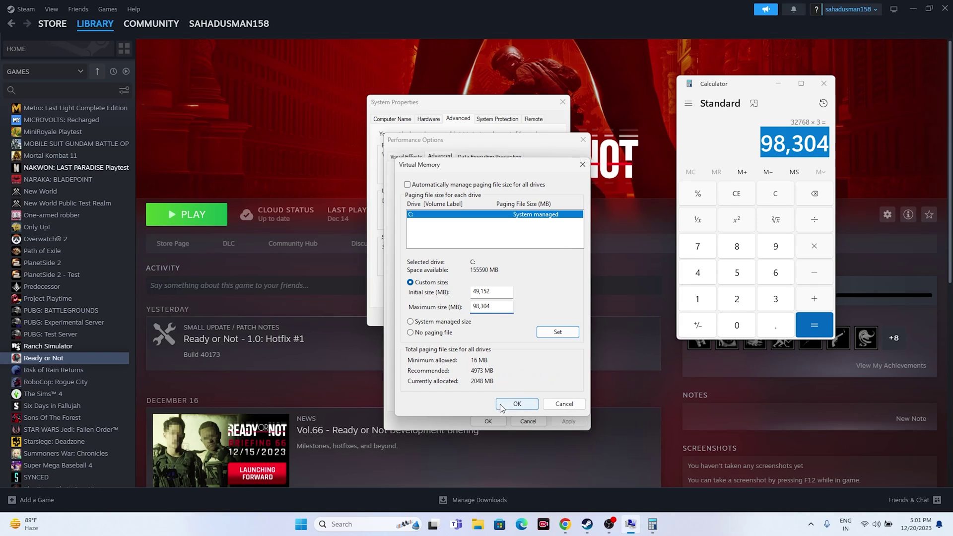
# Confirm the virtual memory and performance options dialogs, and close System Properties and Calculator
pyautogui.click(516, 404)
pyautogui.click(488, 421)
pyautogui.click(562, 102)
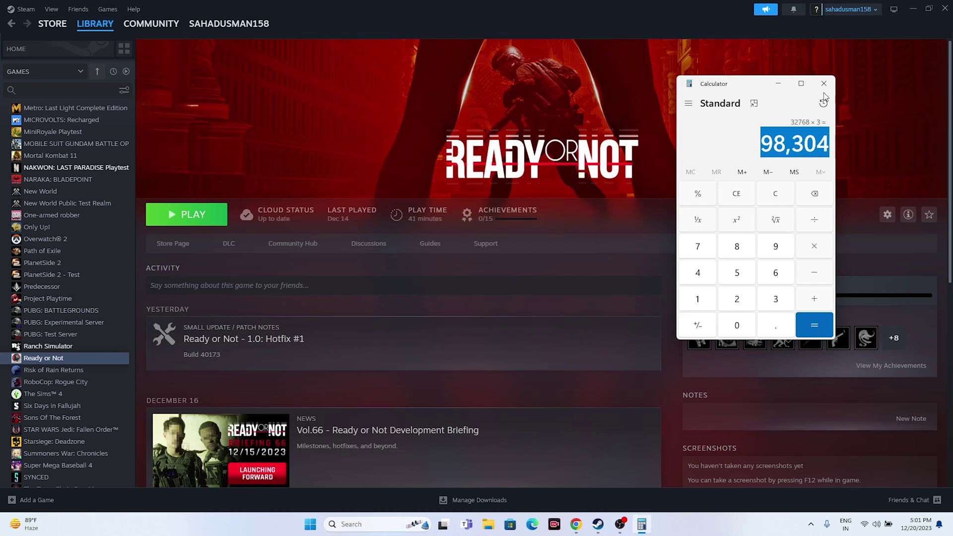
pyautogui.click(824, 84)
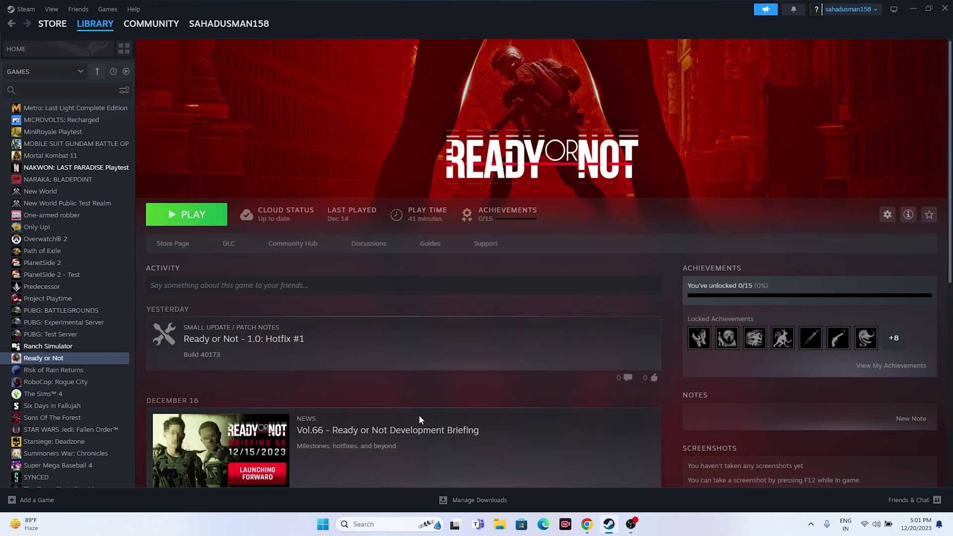
# Open Windows Settings, view the Windows Update status, and close Settings
pyautogui.click(377, 524)
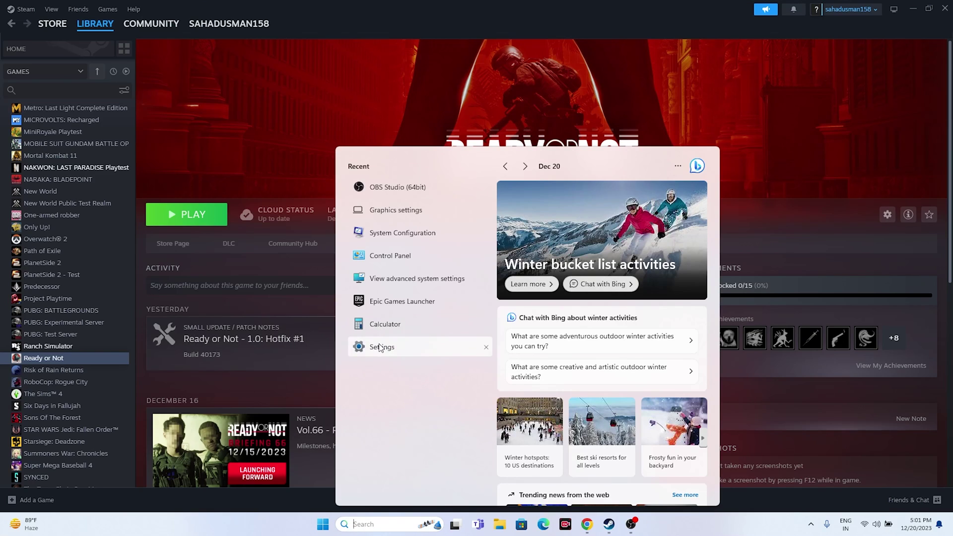
pyautogui.click(380, 348)
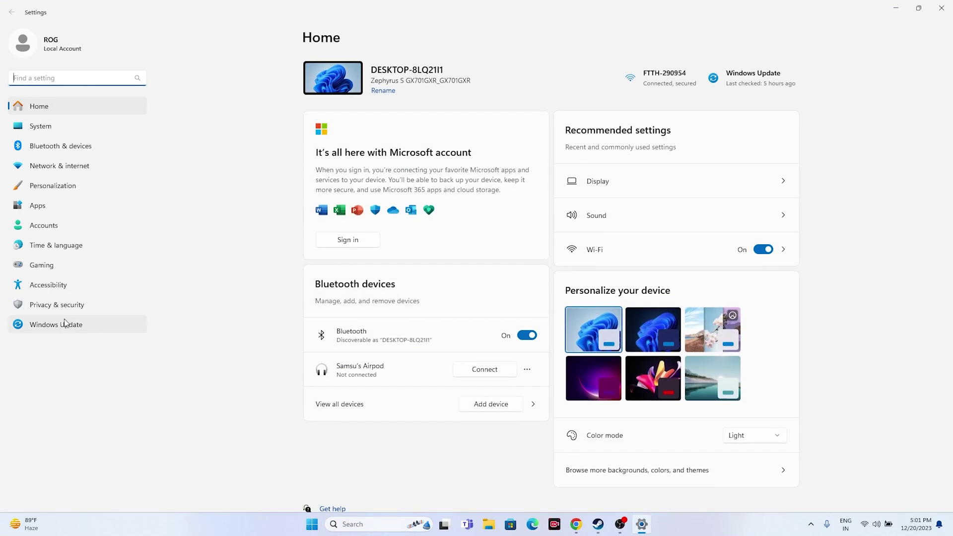
pyautogui.click(65, 324)
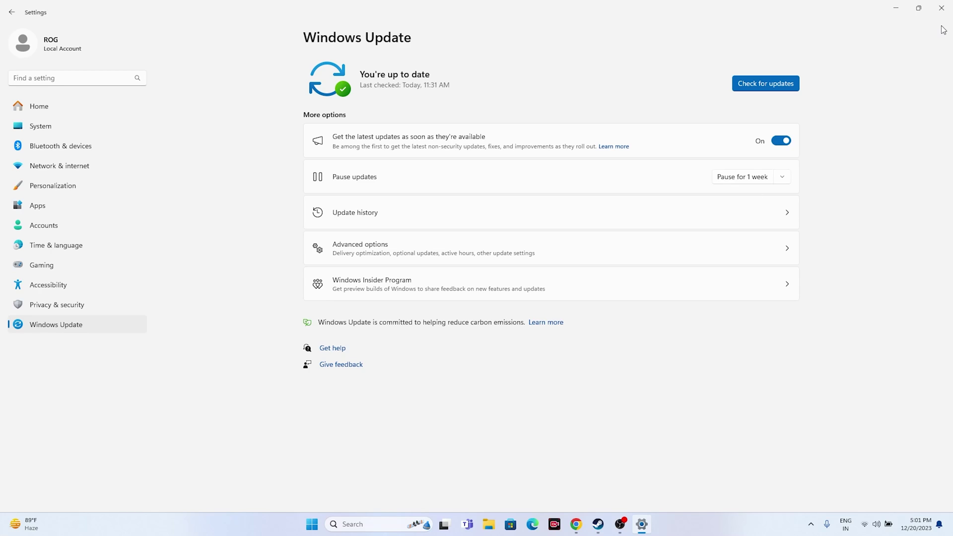
pyautogui.click(942, 8)
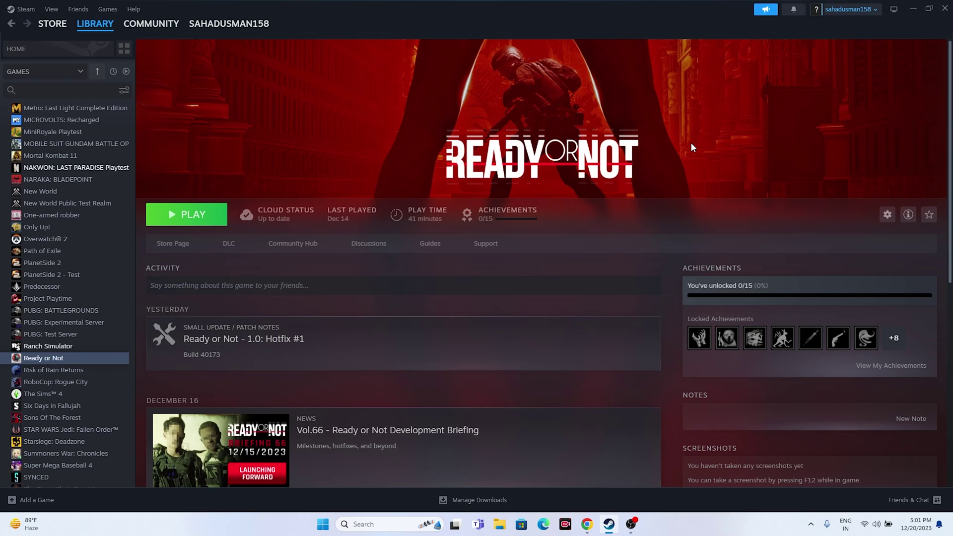
# Switch to Chrome and bring up the already open NVIDIA GeForce drivers page, glancing at the AMD drivers page
pyautogui.click(587, 524)
pyautogui.hotkey('ctrl', 'Tab')
pyautogui.hotkey('ctrl', 'Tab')
pyautogui.hotkey('ctrl', 'Tab')
pyautogui.hotkey('ctrl', 'Tab')
pyautogui.hotkey('ctrl', 'Tab')
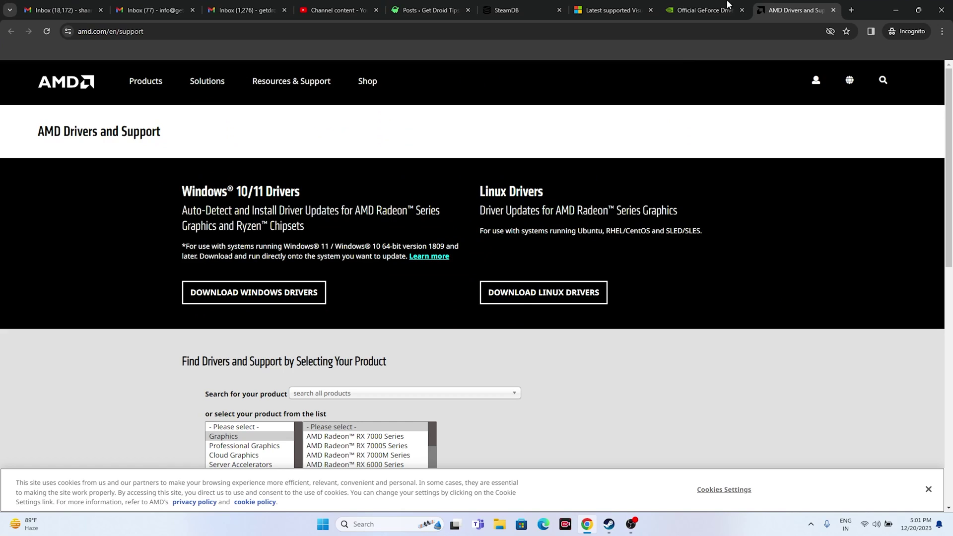
pyautogui.click(728, 5)
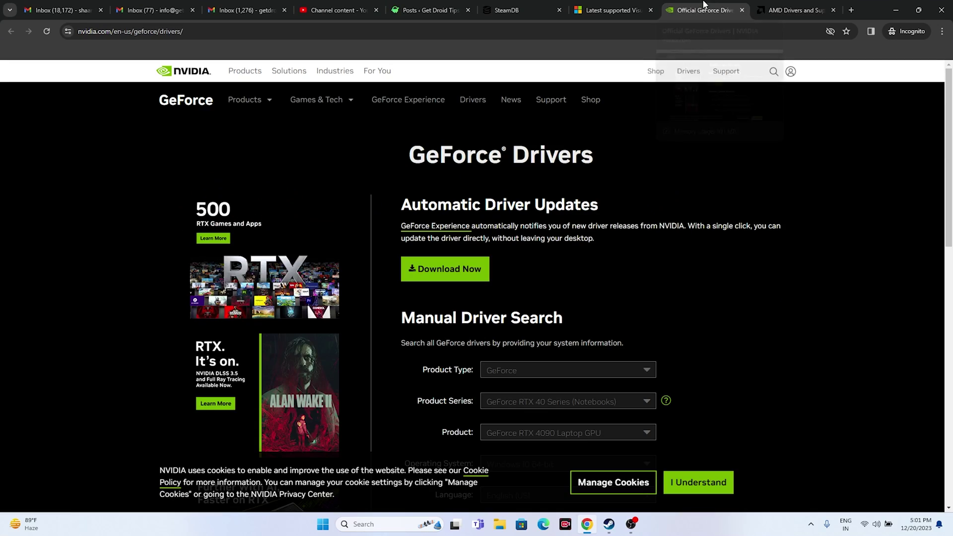
pyautogui.click(779, 5)
pyautogui.click(718, 6)
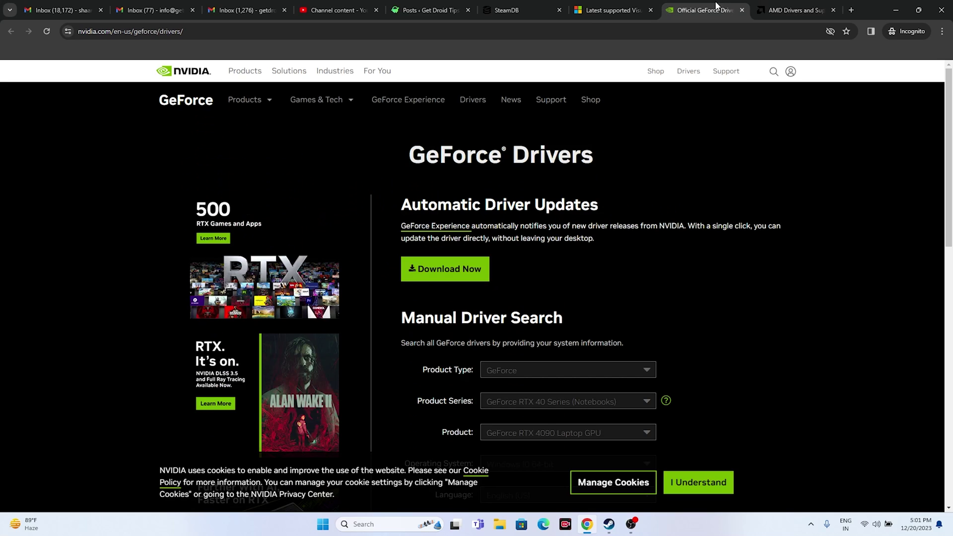
# Search manually for GeForce drivers for the GeForce RTX 40 Series, NVIDIA GeForce RTX 4080 and Windows 11, and inspect the latest driver version
pyautogui.scroll(-2, 794, 211)
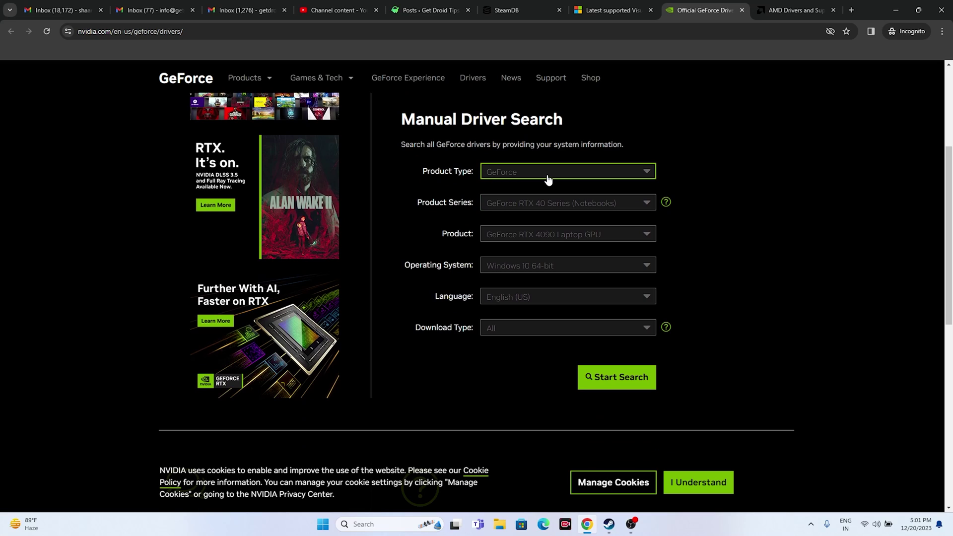
pyautogui.click(548, 180)
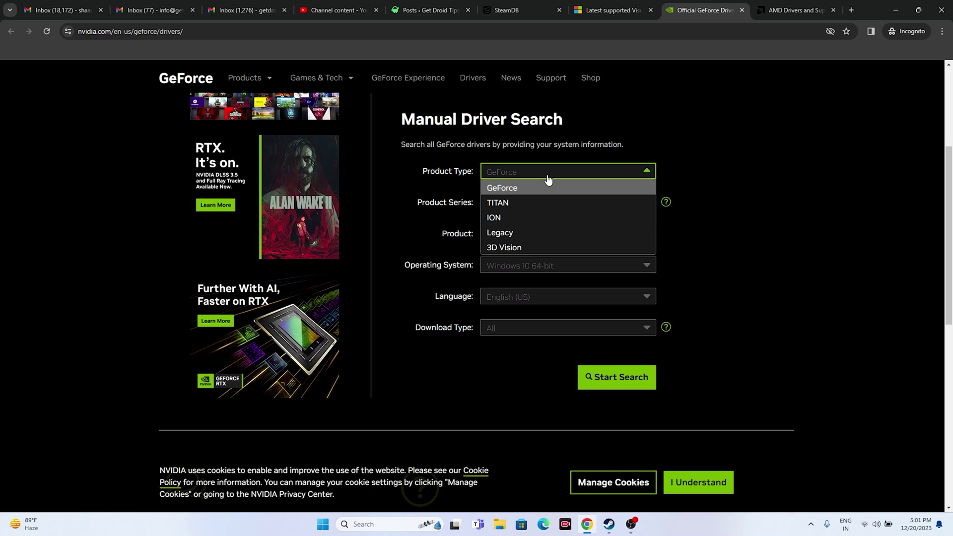
pyautogui.click(543, 187)
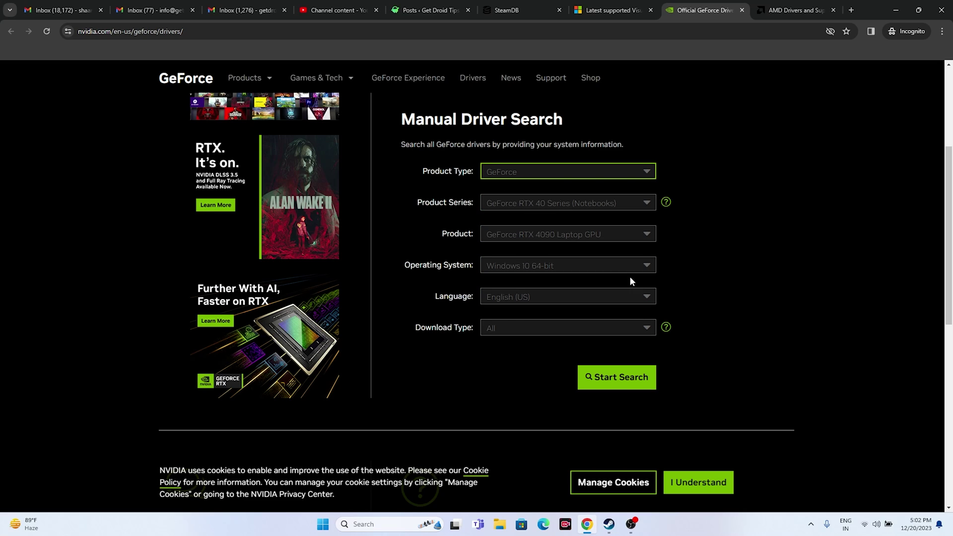
pyautogui.click(536, 203)
pyautogui.click(534, 234)
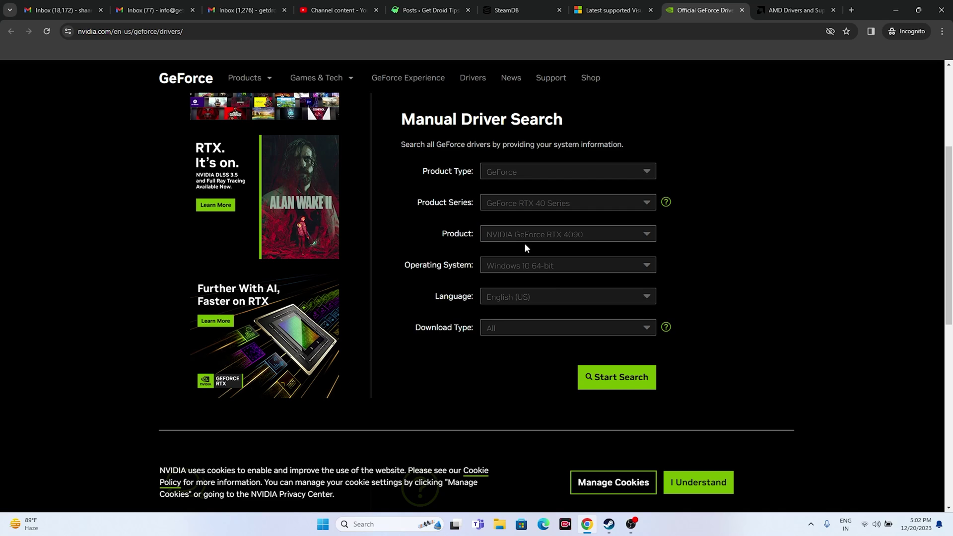
pyautogui.click(525, 237)
pyautogui.click(543, 264)
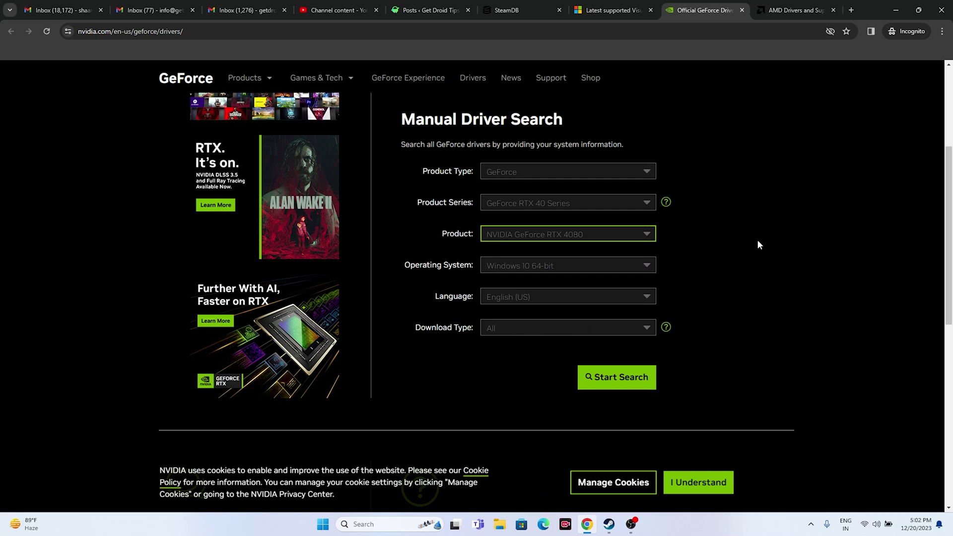
pyautogui.click(538, 268)
pyautogui.click(536, 298)
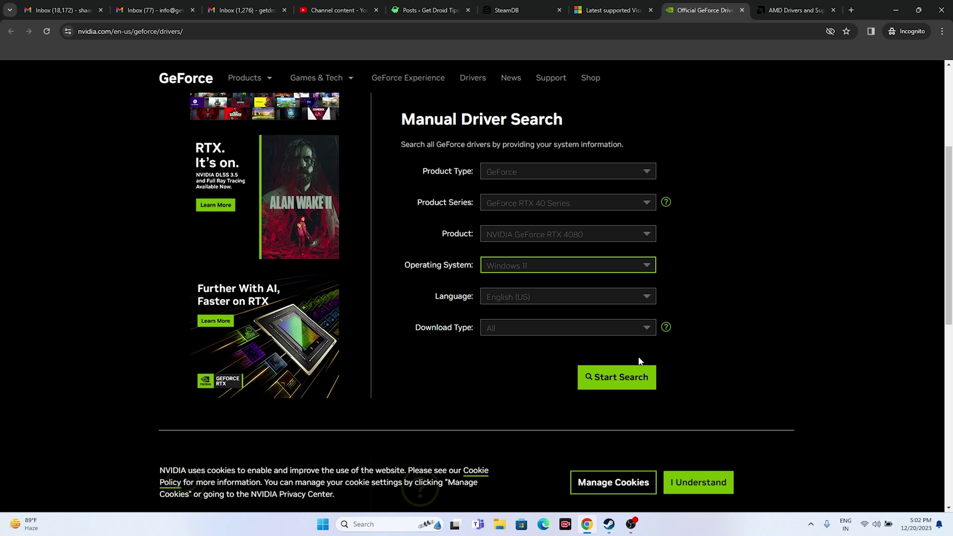
pyautogui.click(616, 379)
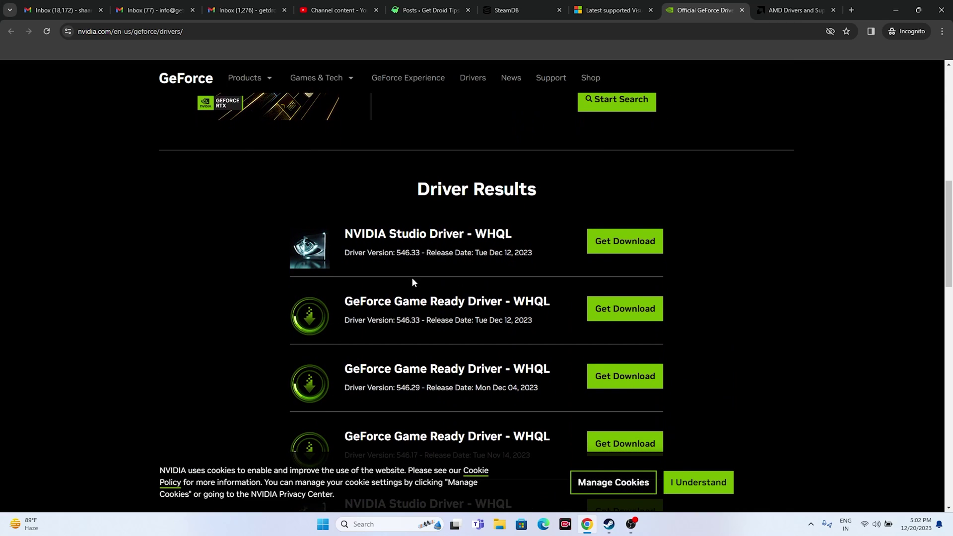
pyautogui.moveTo(396, 253); pyautogui.dragTo(421, 254)
# On the AMD support page, open the drivers for Graphics, AMD Radeon RX 7000S Series, AMD Radeon RX 7600S
pyautogui.click(798, 10)
pyautogui.scroll(-3, 342, 205)
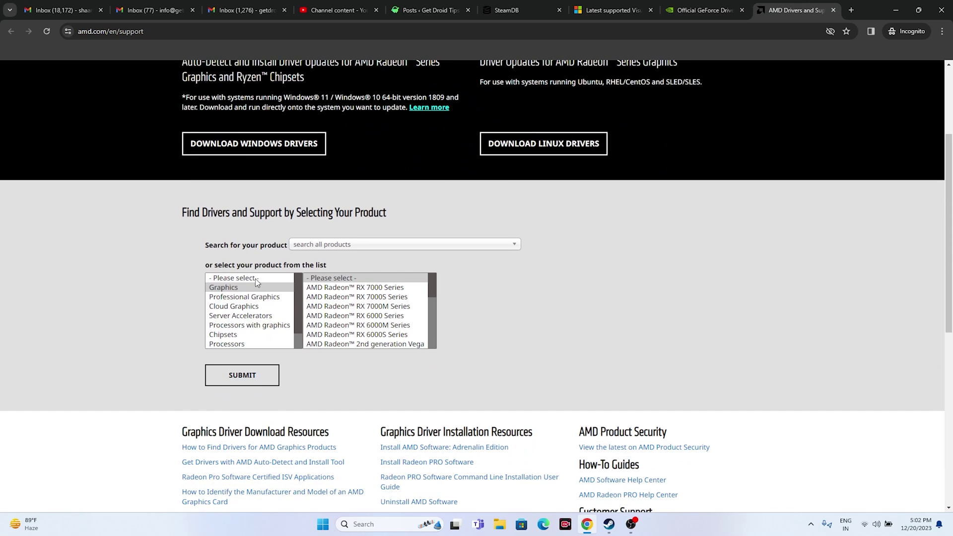
pyautogui.click(357, 297)
pyautogui.click(491, 288)
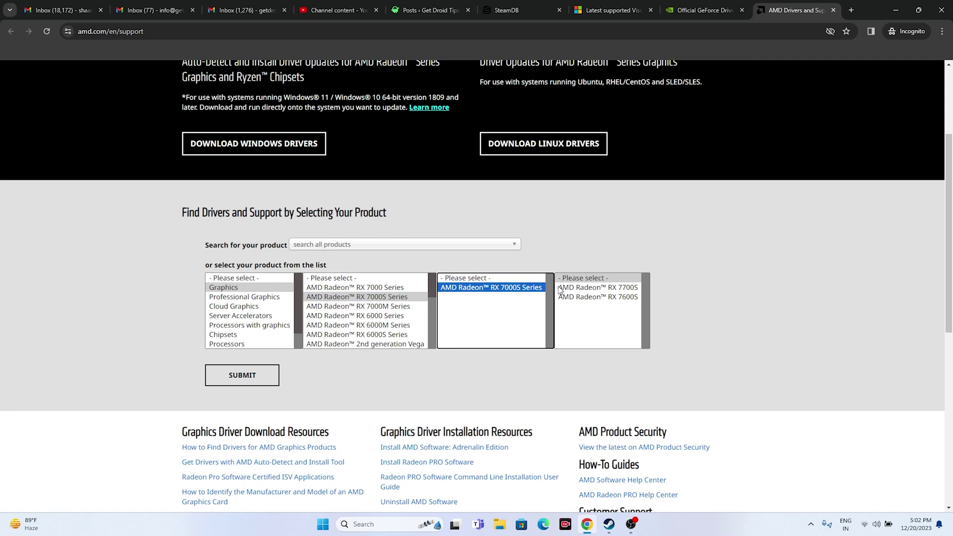
pyautogui.click(571, 296)
pyautogui.click(256, 382)
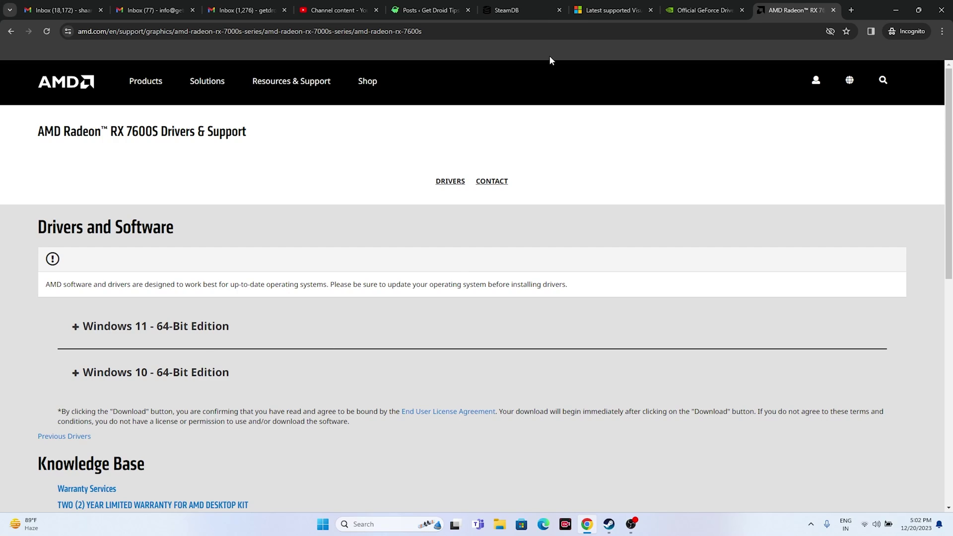
# View the latest Visual C++ Redistributable download links on the Microsoft Learn page, and minimize the browser
pyautogui.click(590, 5)
pyautogui.scroll(-1, 512, 274)
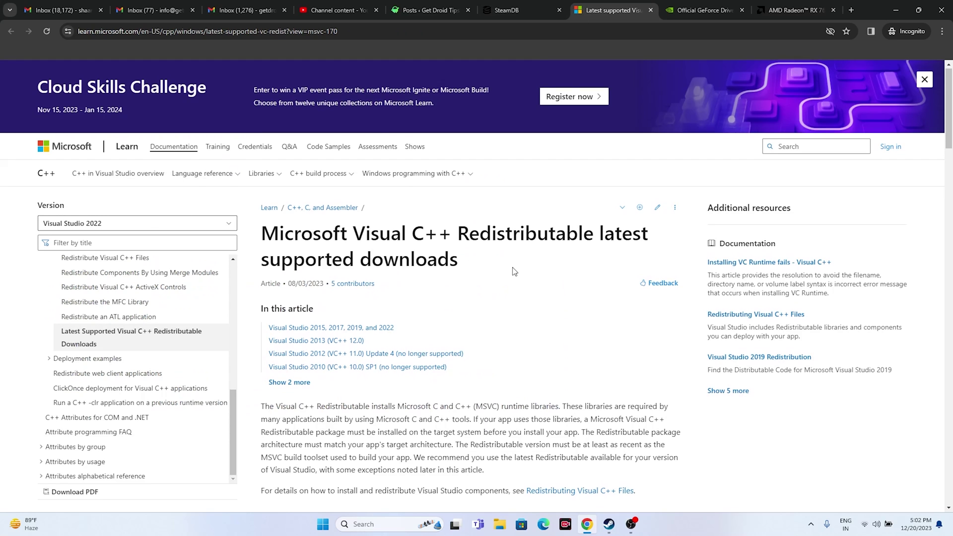
pyautogui.scroll(-7, 514, 271)
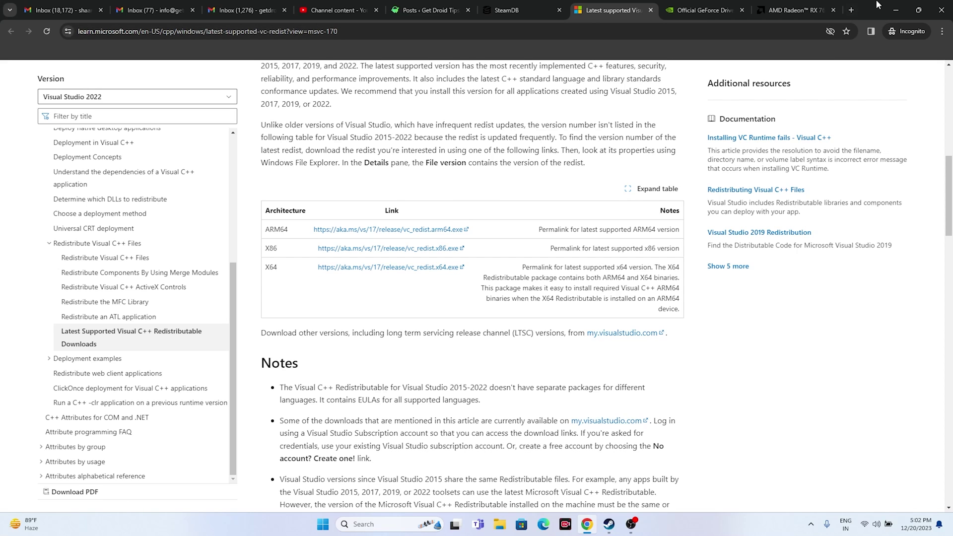
pyautogui.click(894, 9)
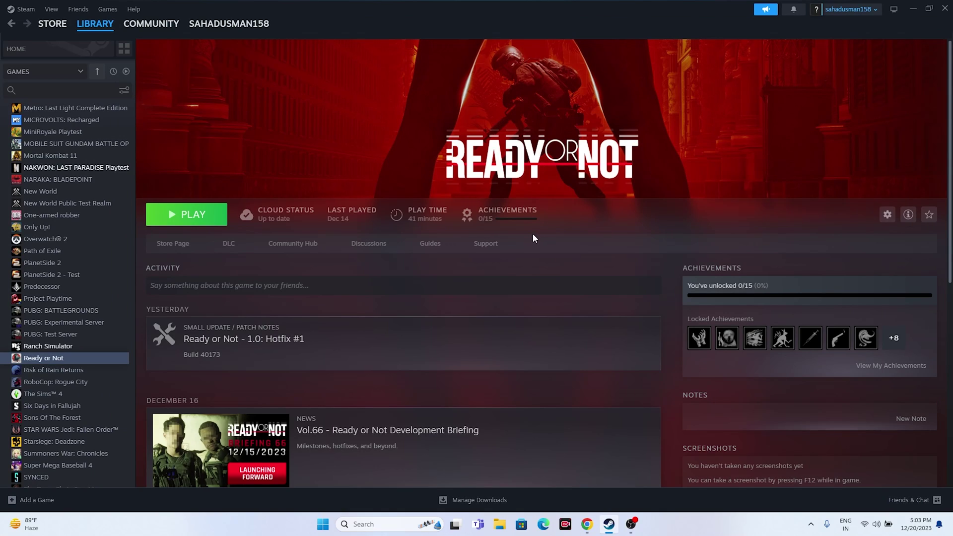
# Show the uninstall option for Ready or Not in the Steam library, and open This PC in File Explorer
pyautogui.rightClick(74, 359)
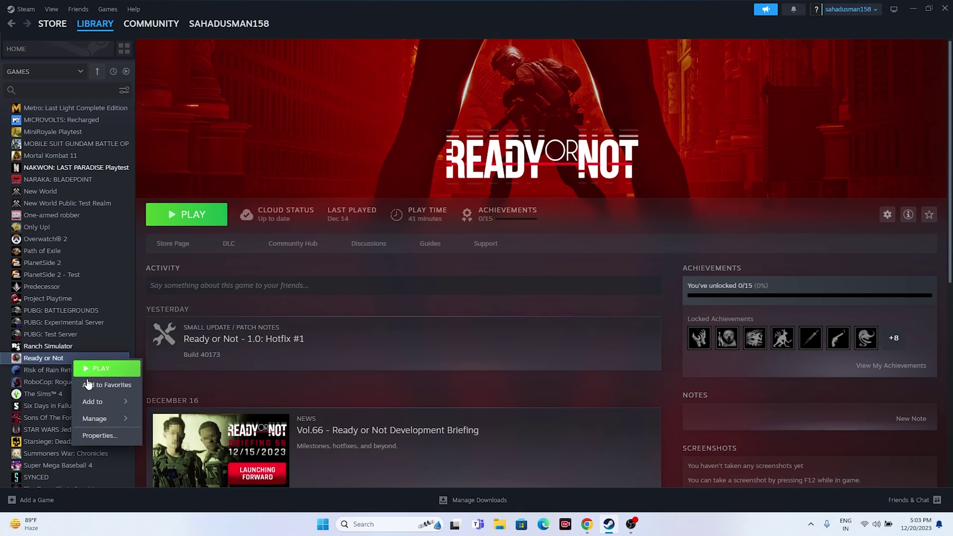
pyautogui.moveTo(94, 420)
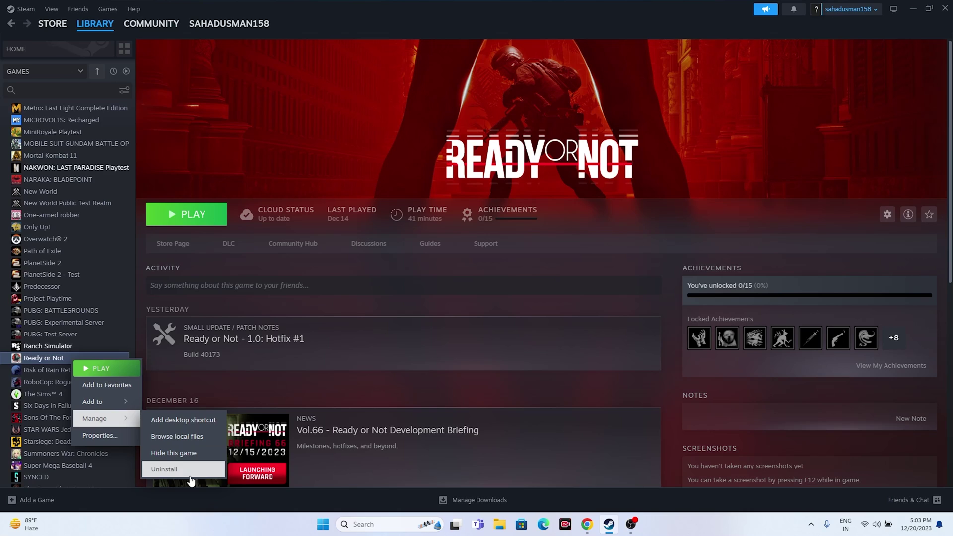
pyautogui.click(164, 469)
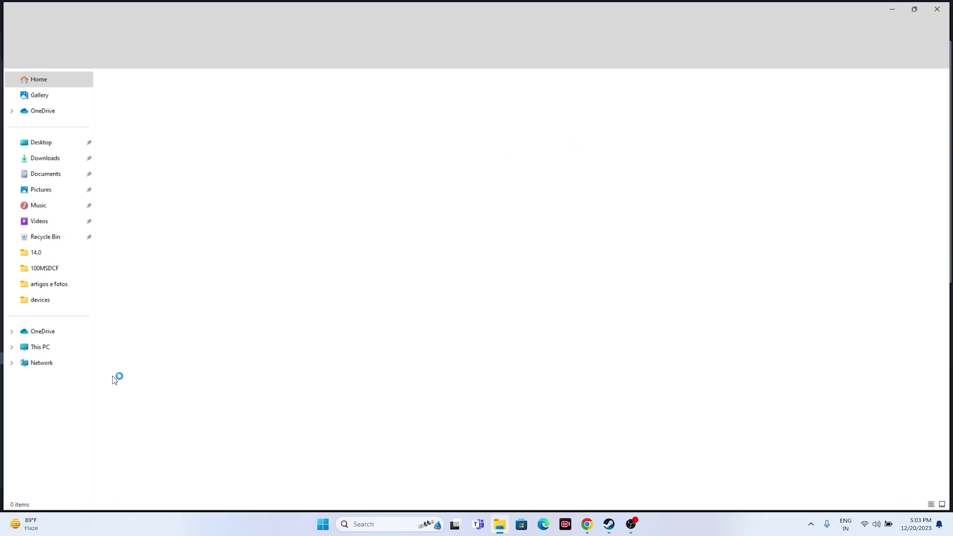
pyautogui.click(52, 348)
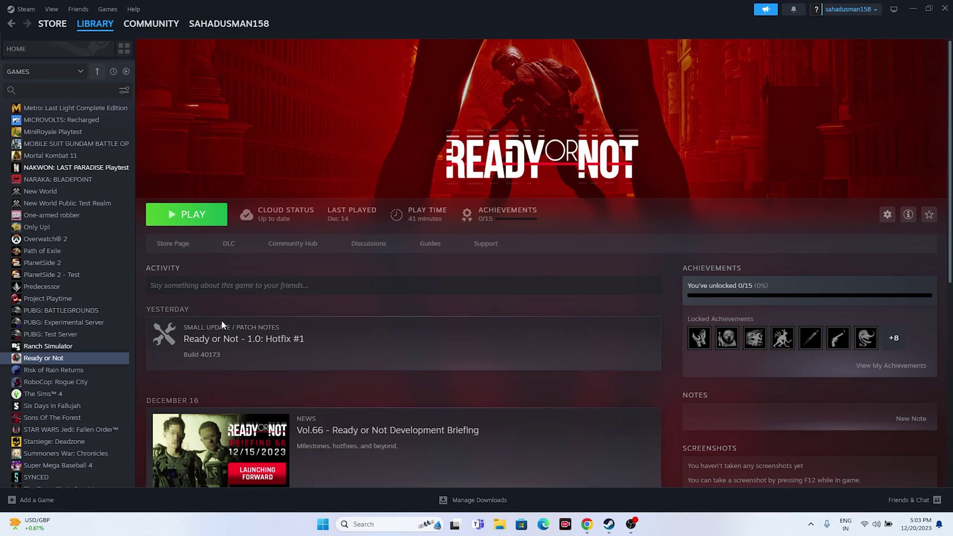
# Verify the integrity of Ready or Not's installed game files in Steam, and close the game's properties
pyautogui.rightClick(47, 358)
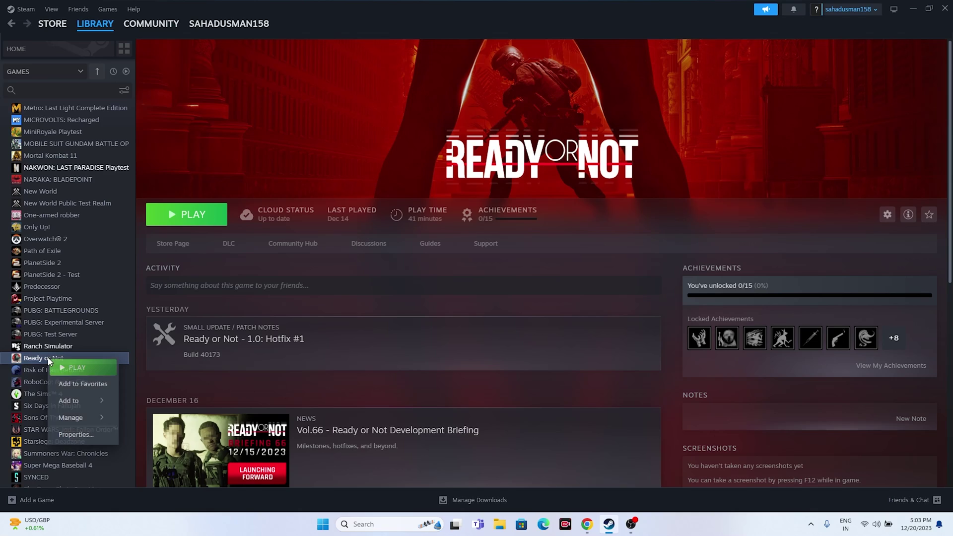
pyautogui.click(76, 434)
pyautogui.click(301, 191)
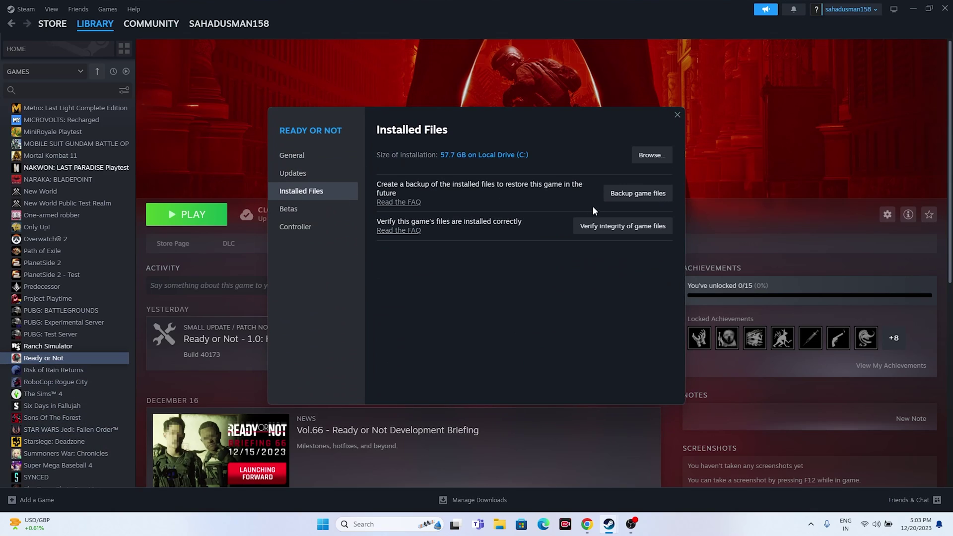
pyautogui.click(623, 230)
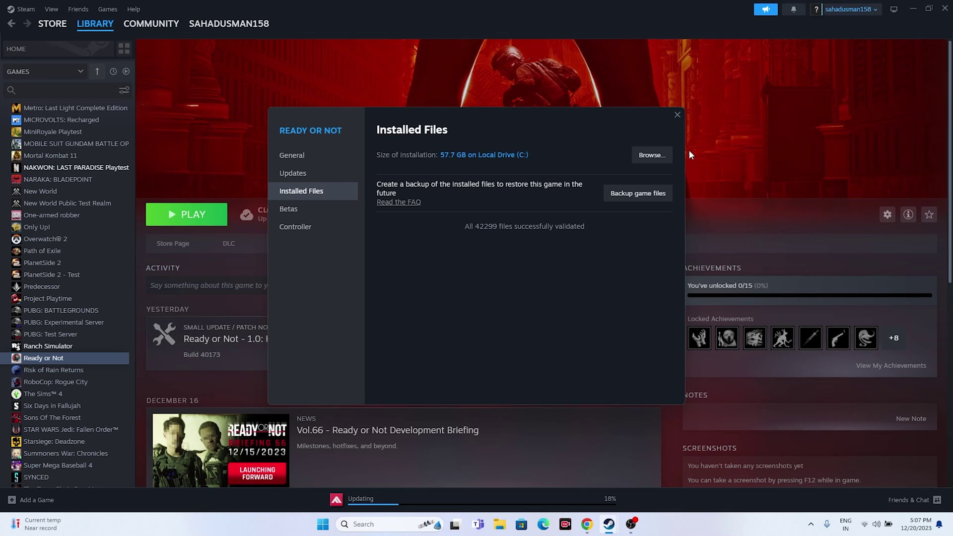
pyautogui.click(677, 116)
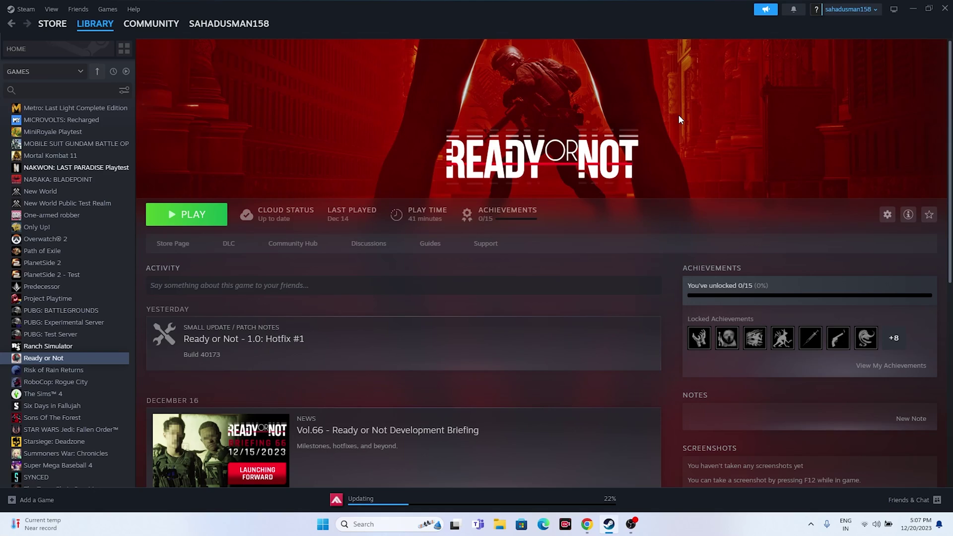